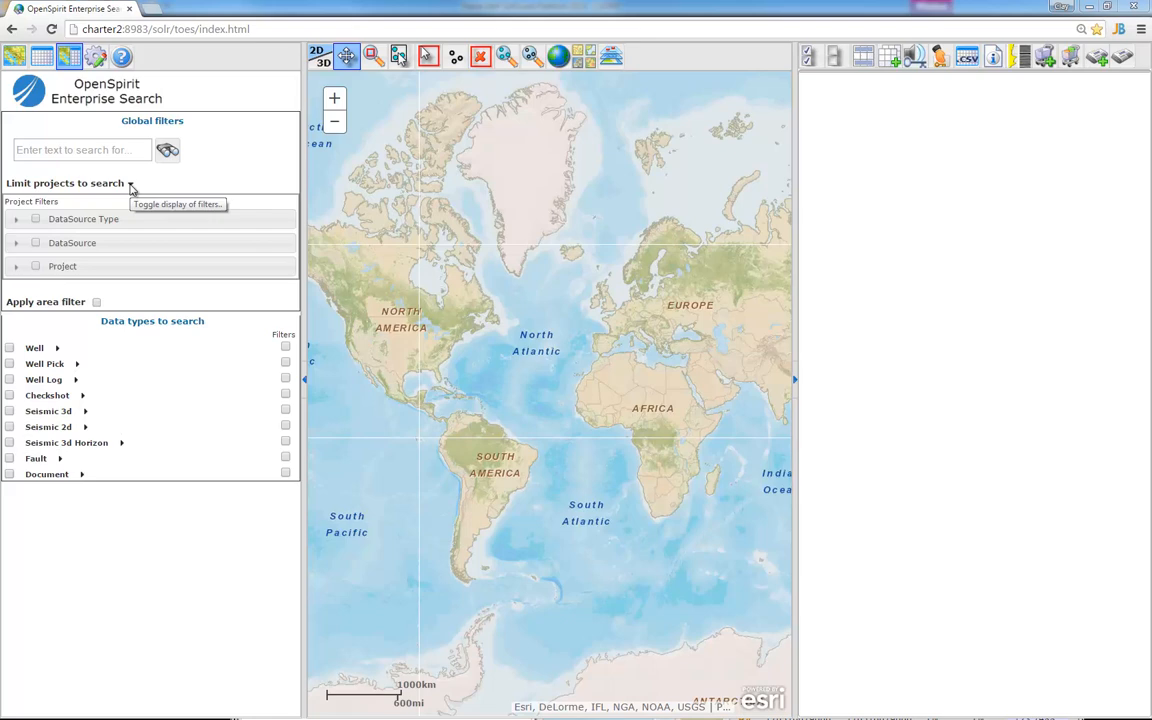
Tick Recall under the DataSource Type project filter, then collapse the group
left_click(16, 221)
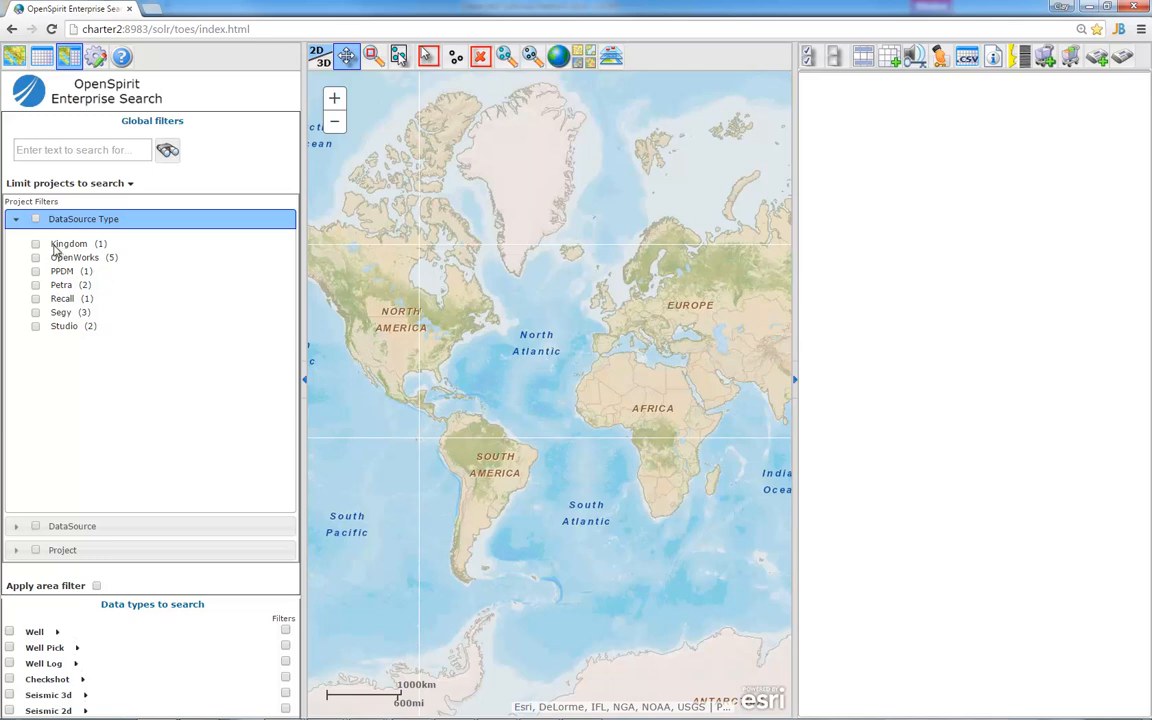
left_click(17, 223)
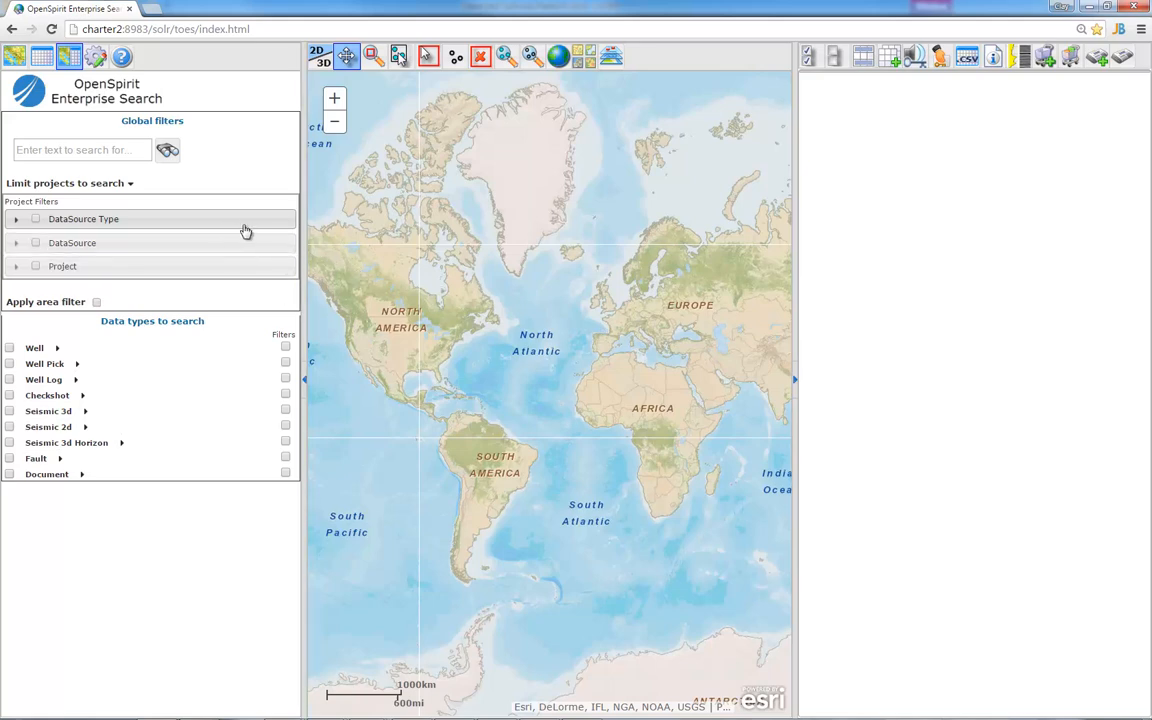
left_click(16, 220)
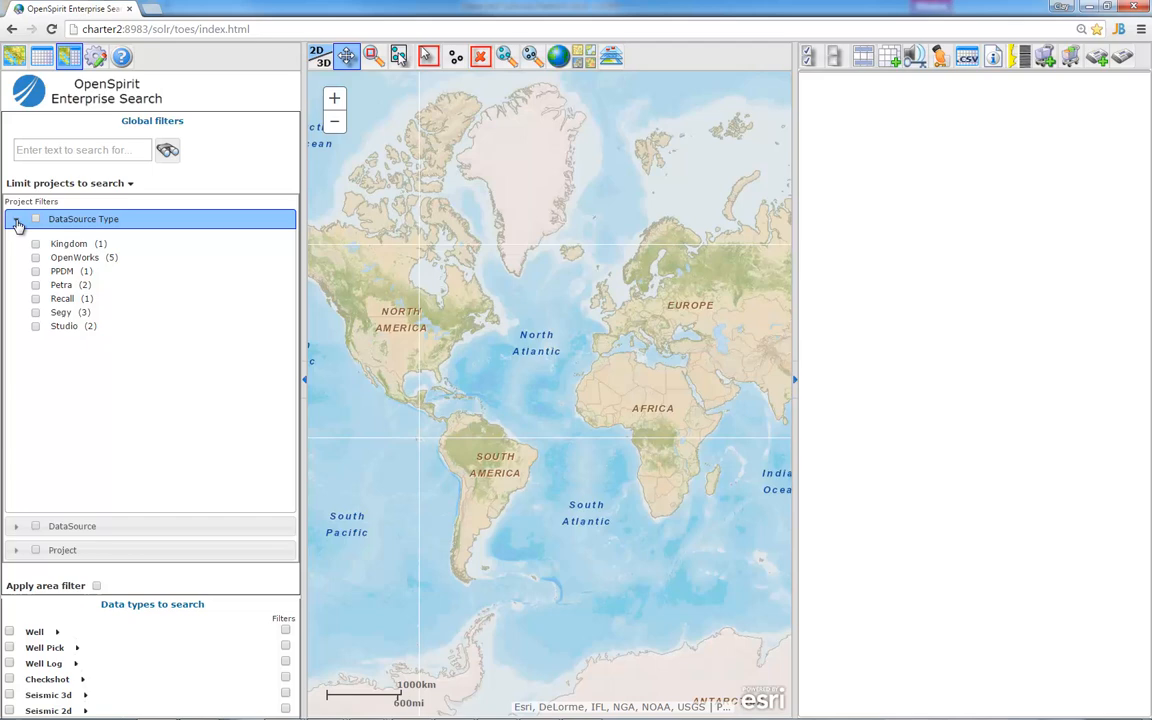
left_click(37, 299)
left_click(16, 220)
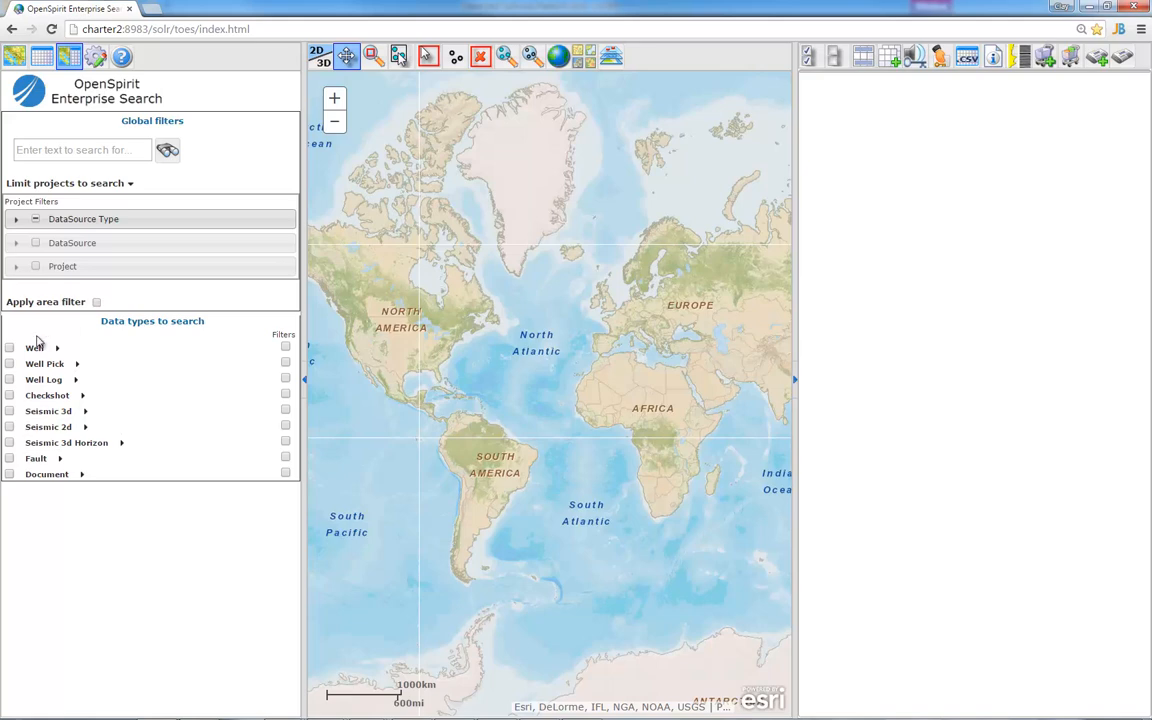
Search for Wells and zoom the map to the 613 results, leaving the TD filter at 0–6096
left_click(9, 347)
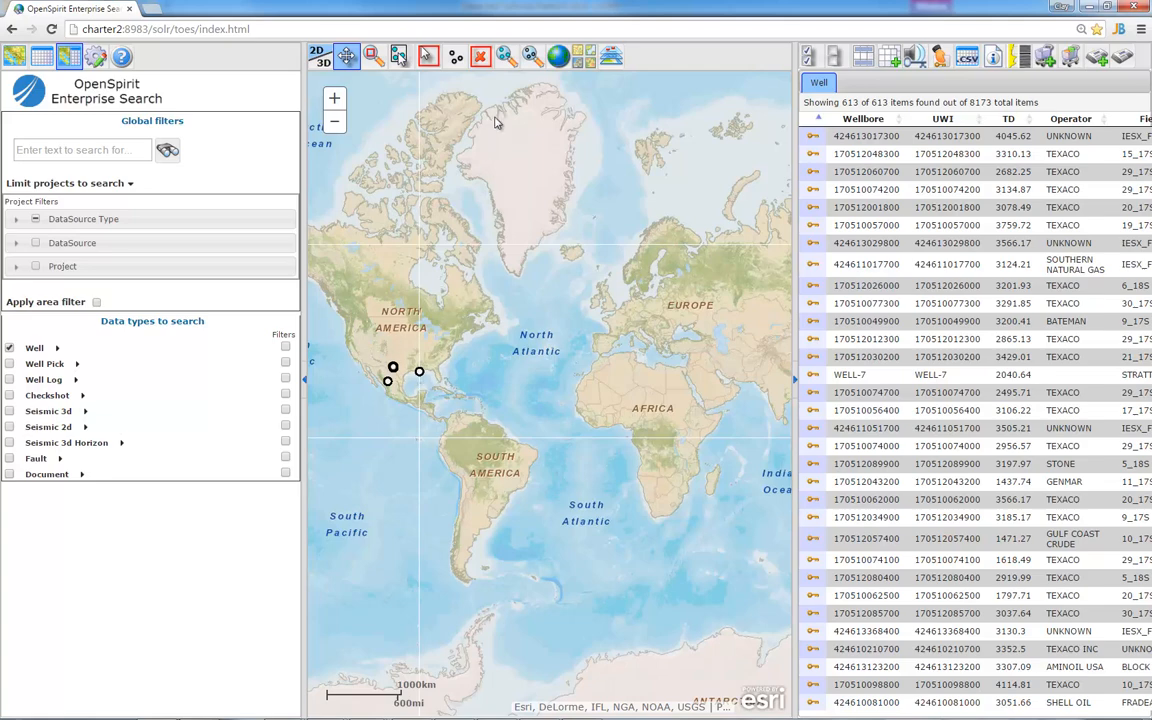
left_click(532, 62)
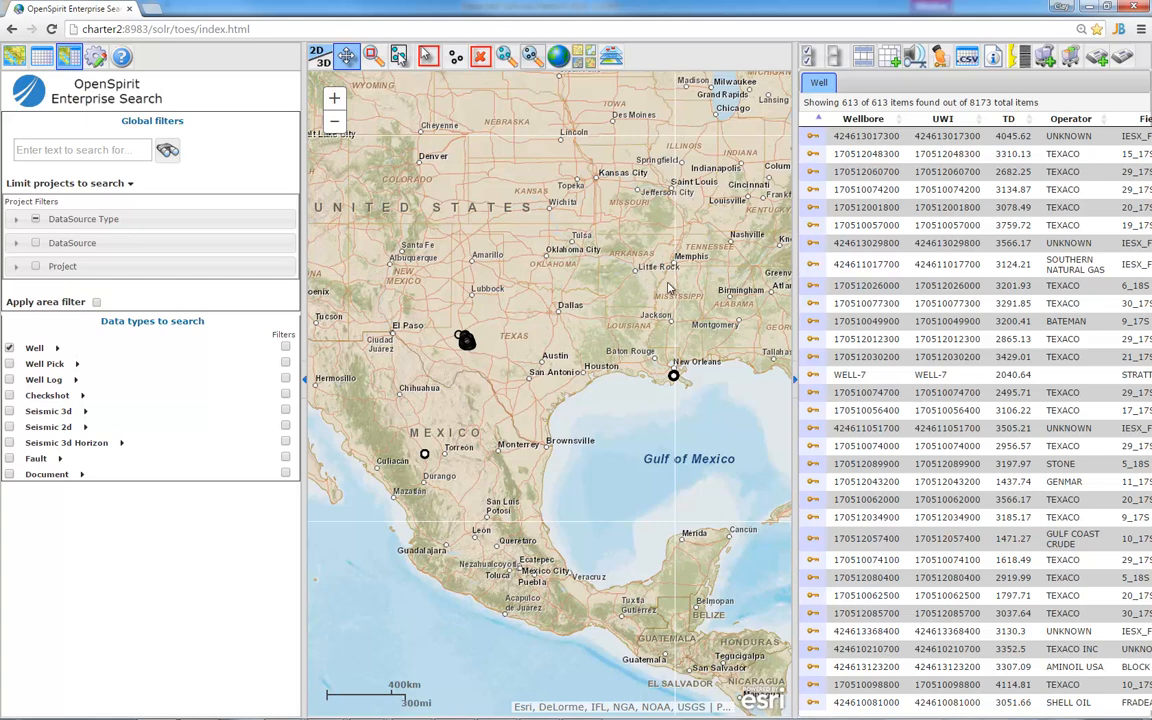
left_click(57, 347)
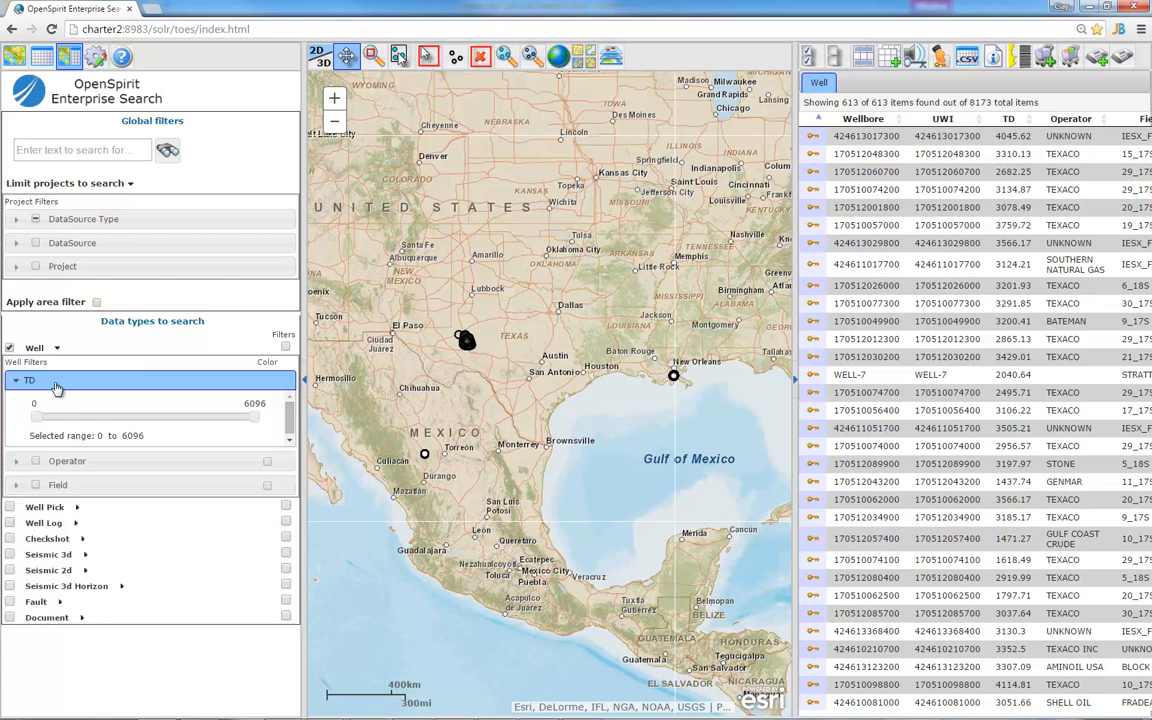
left_click_drag(37, 418, 72, 421)
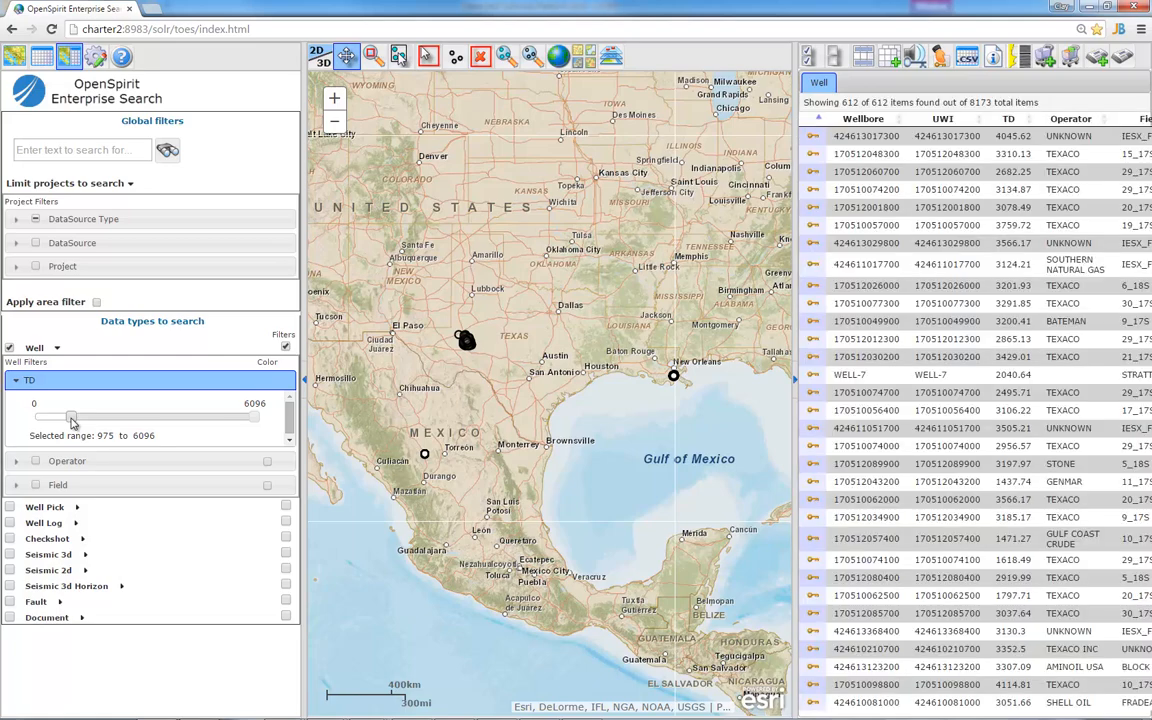
left_click_drag(72, 421, 36, 418)
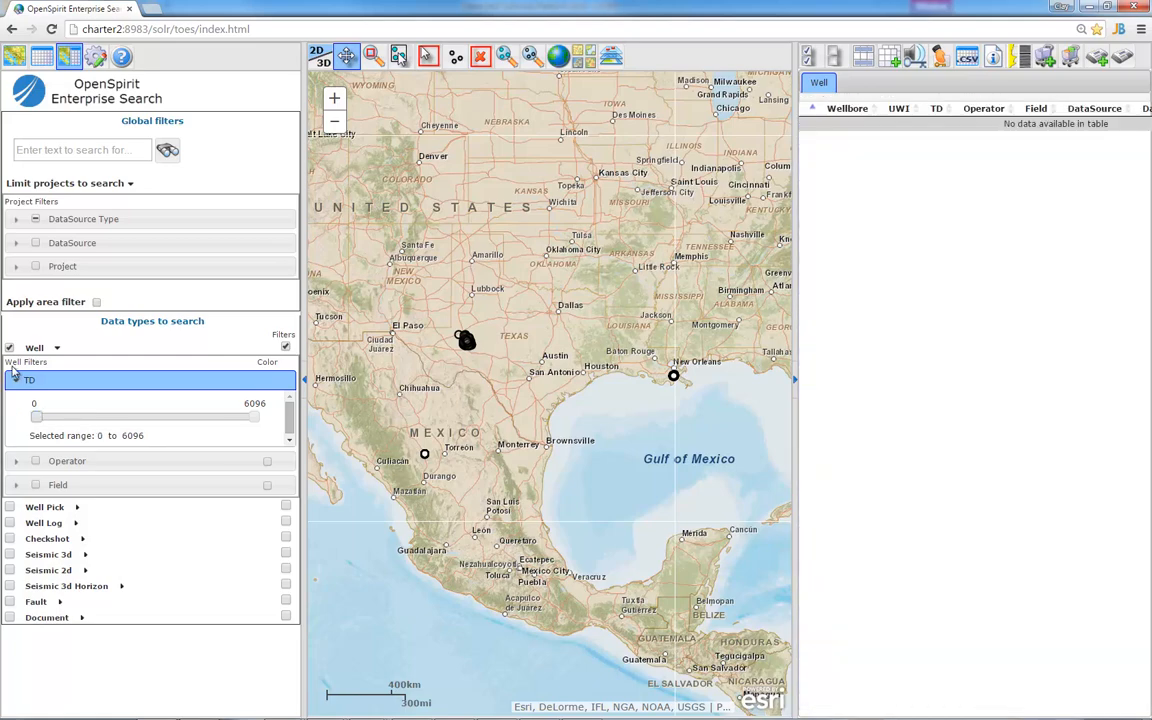
left_click(285, 347)
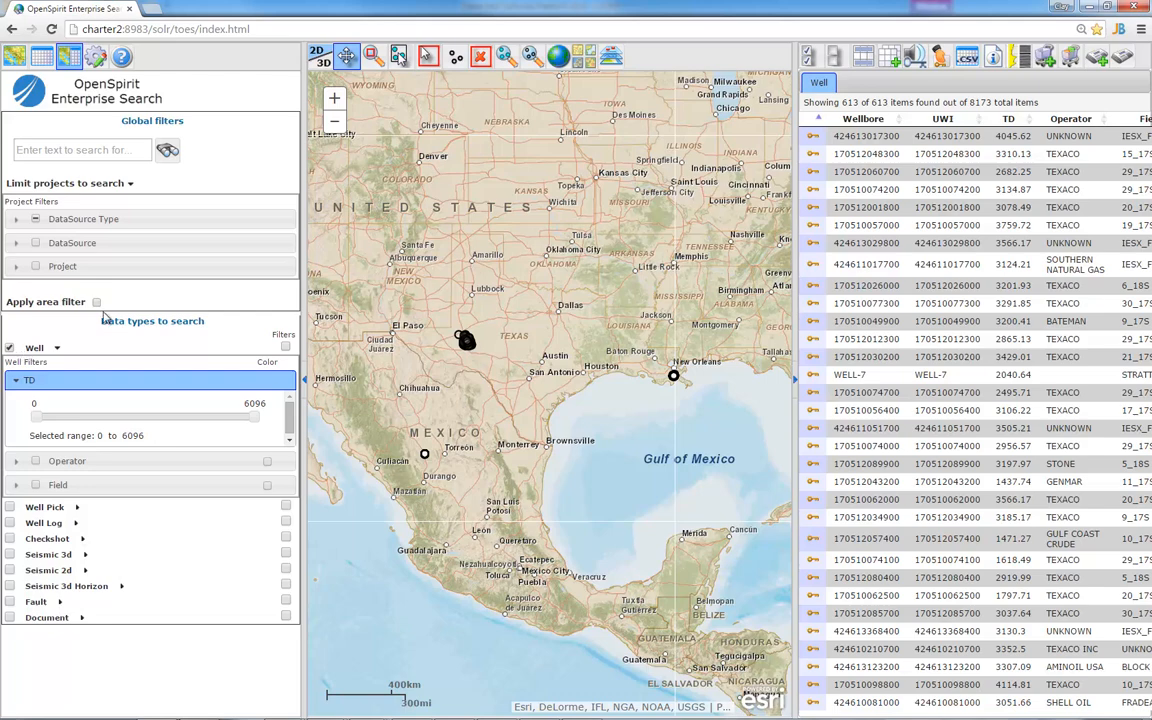
left_click(20, 376)
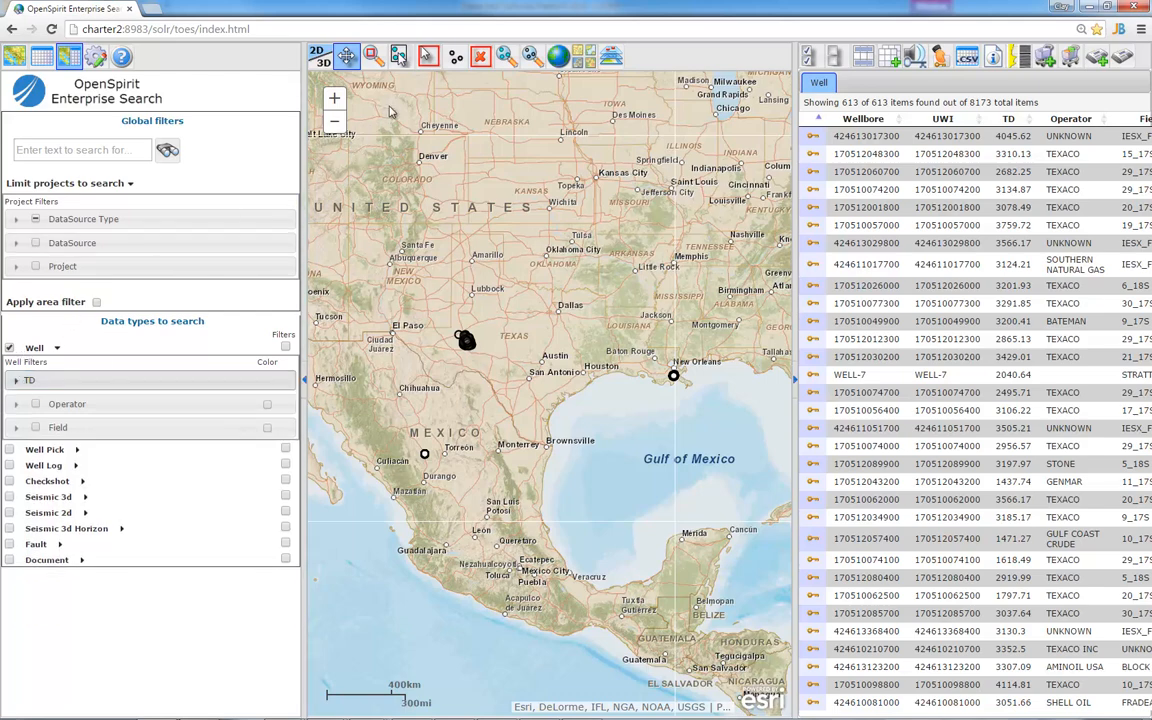
Outline a search area around the well cluster south of Odessa, zoom to it, and reopen the 140-well table
left_click(428, 57)
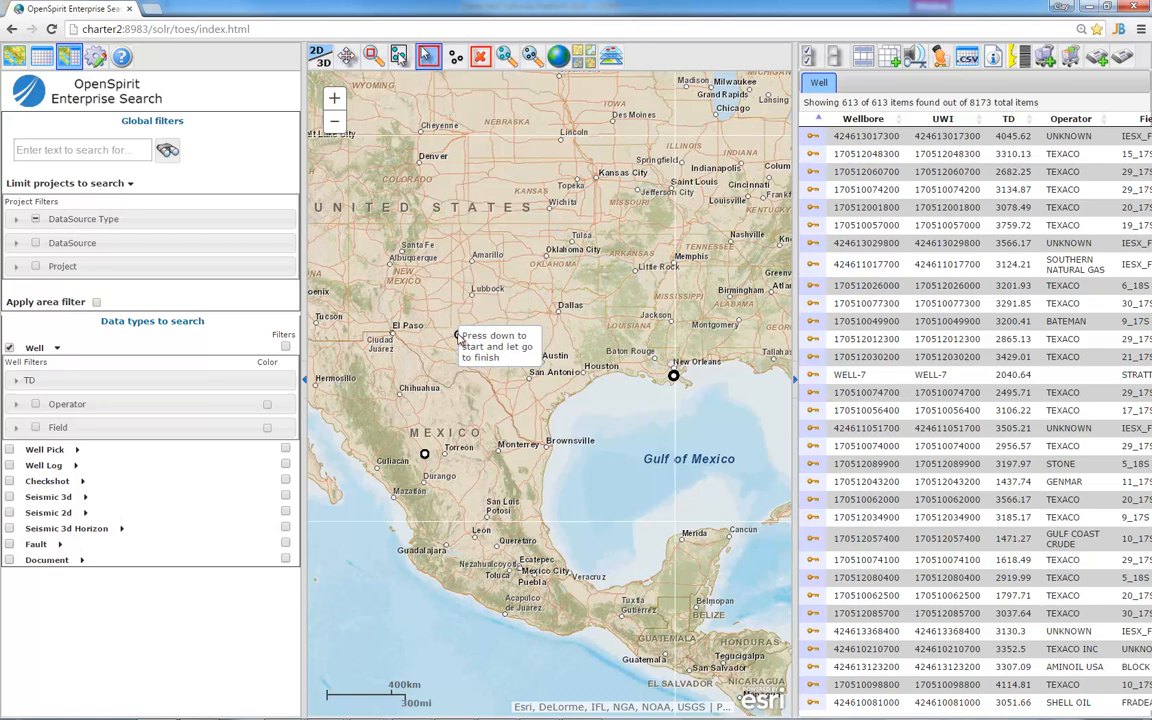
left_click_drag(446, 326, 481, 350)
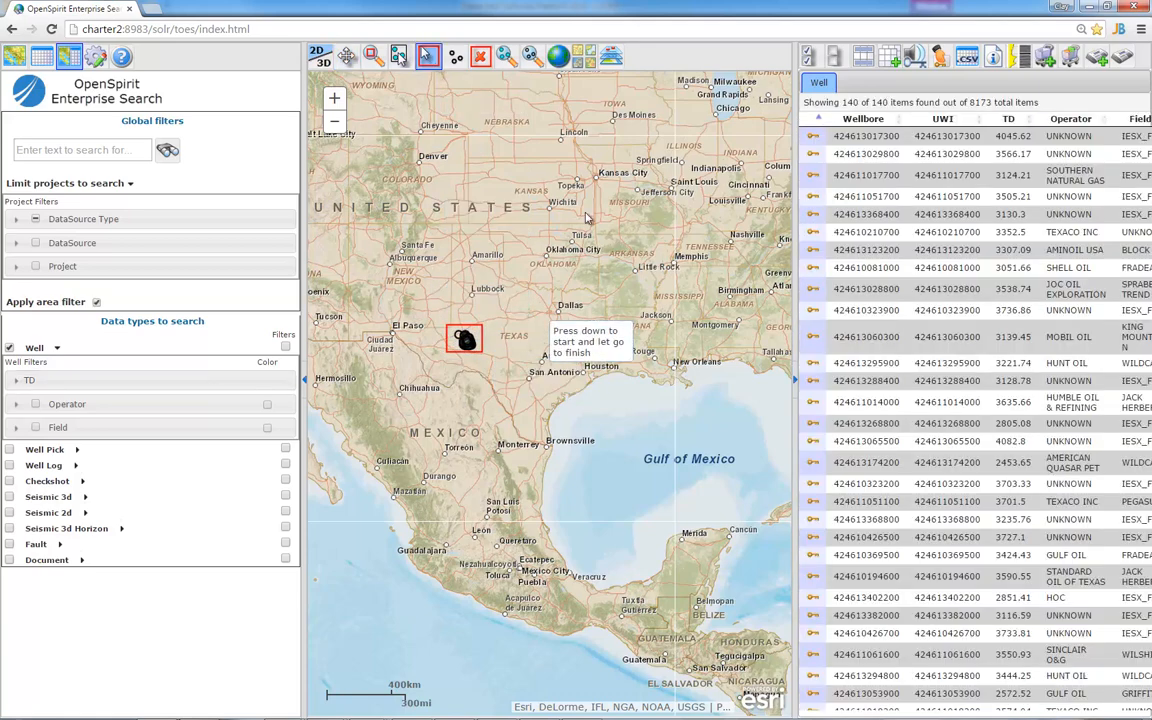
left_click(507, 57)
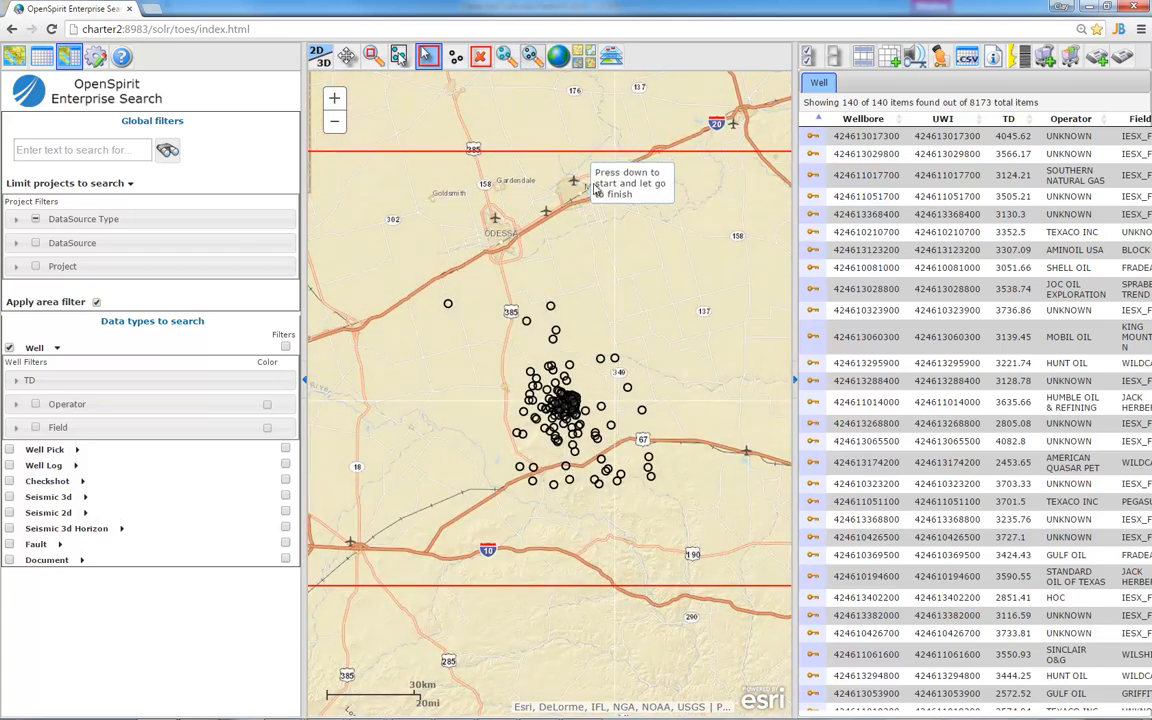
left_click(14, 58)
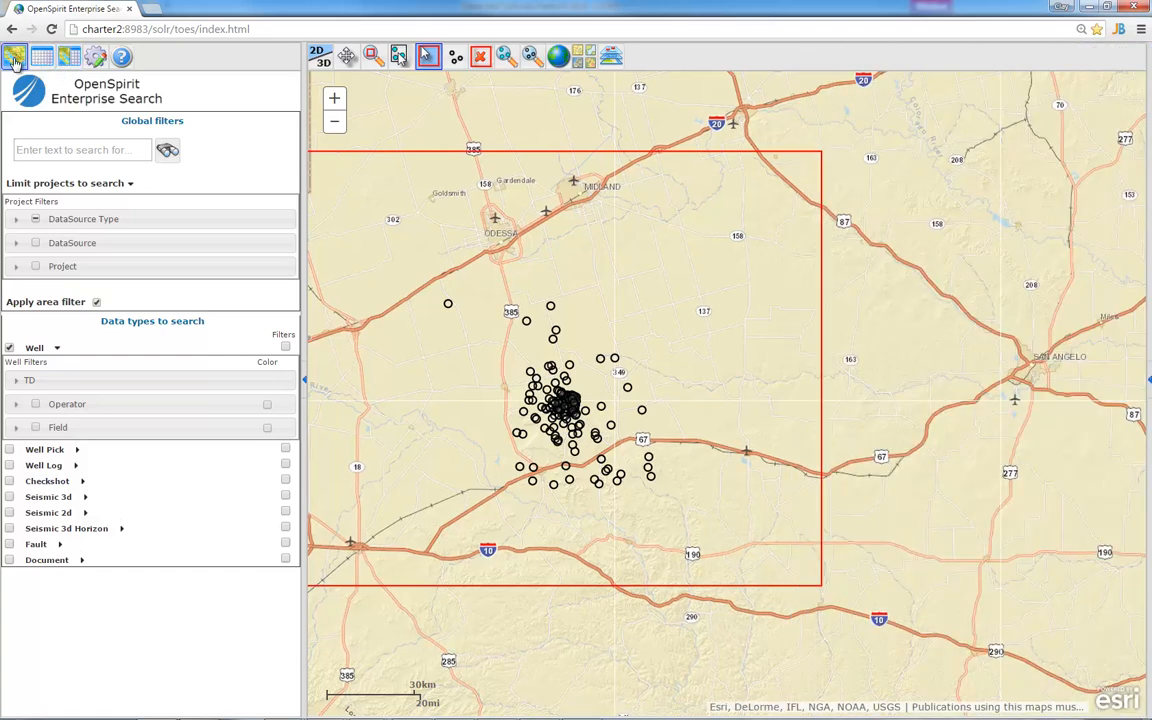
left_click(305, 381)
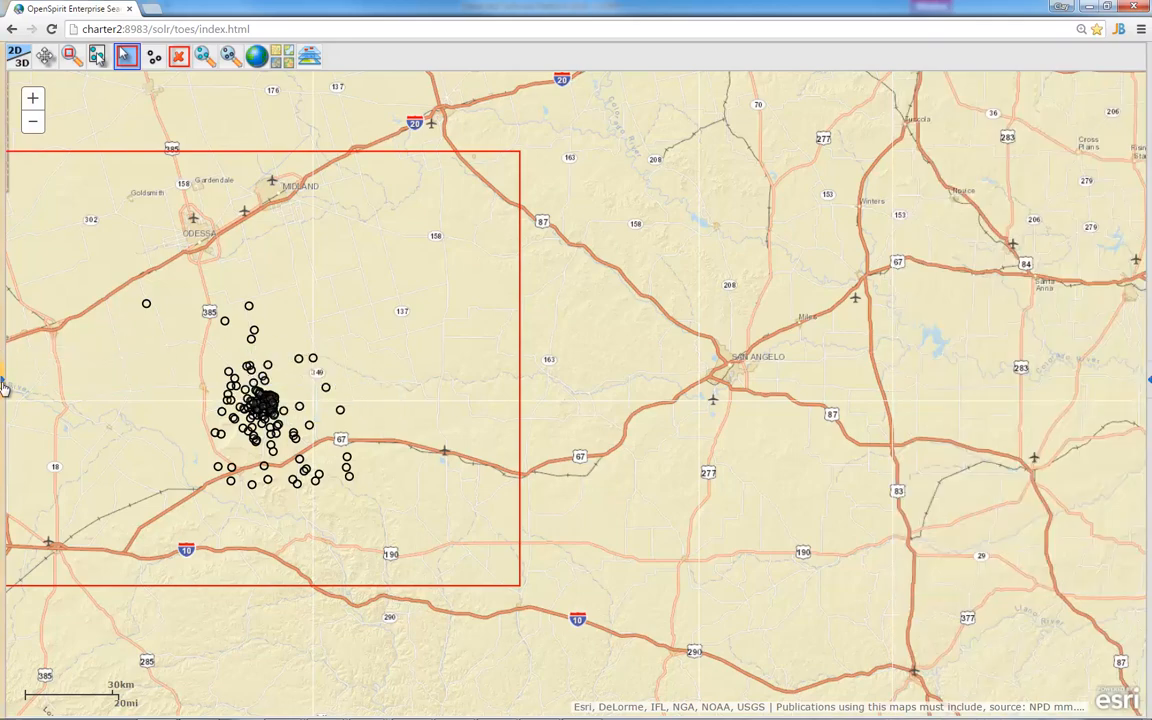
left_click(4, 383)
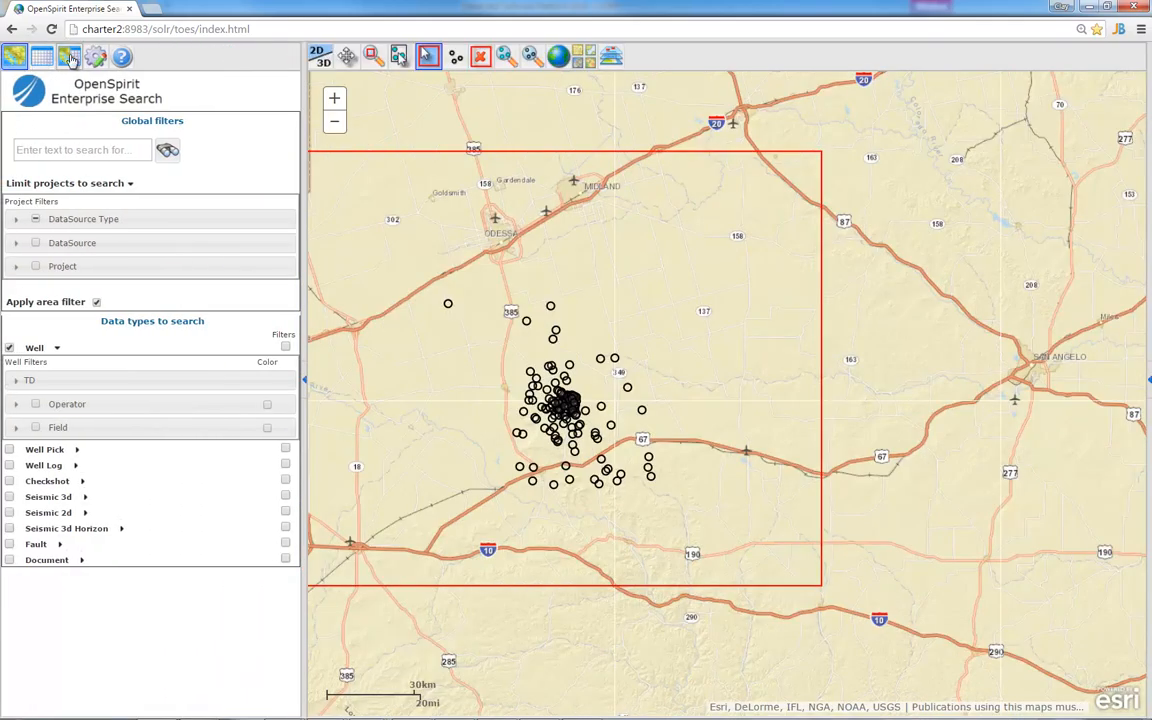
left_click(69, 58)
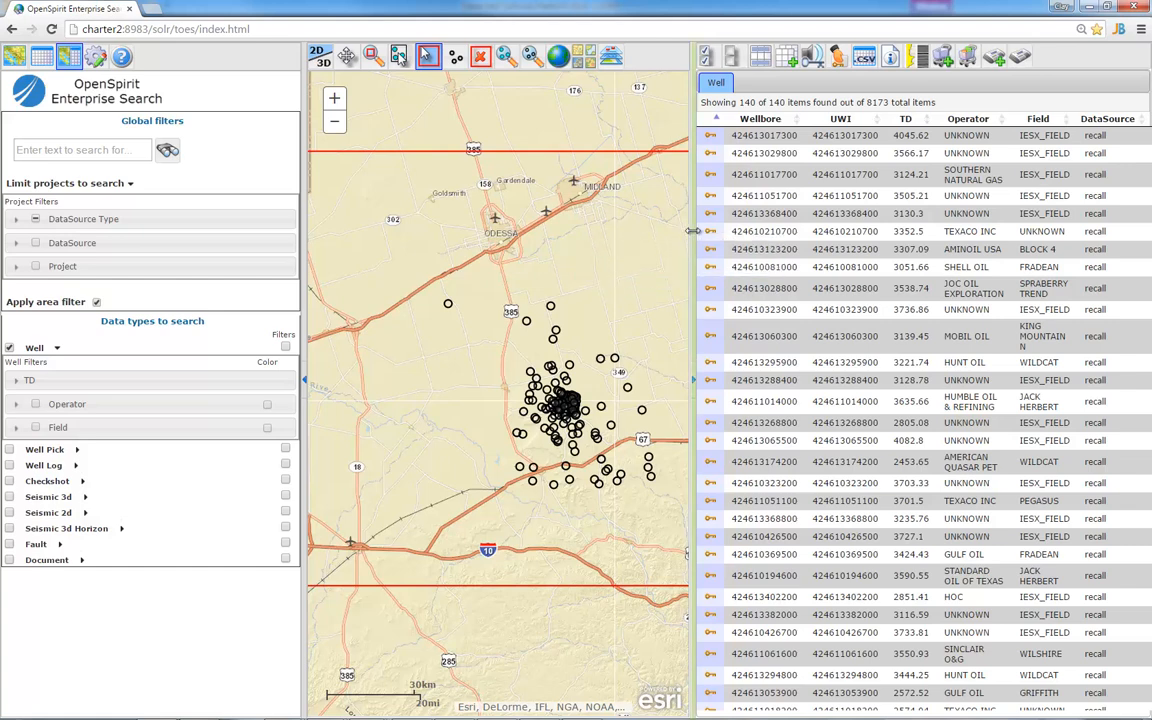
Sort the 140 area wells by Wellbore ascending and leave no wells selected
left_click_drag(694, 232, 731, 232)
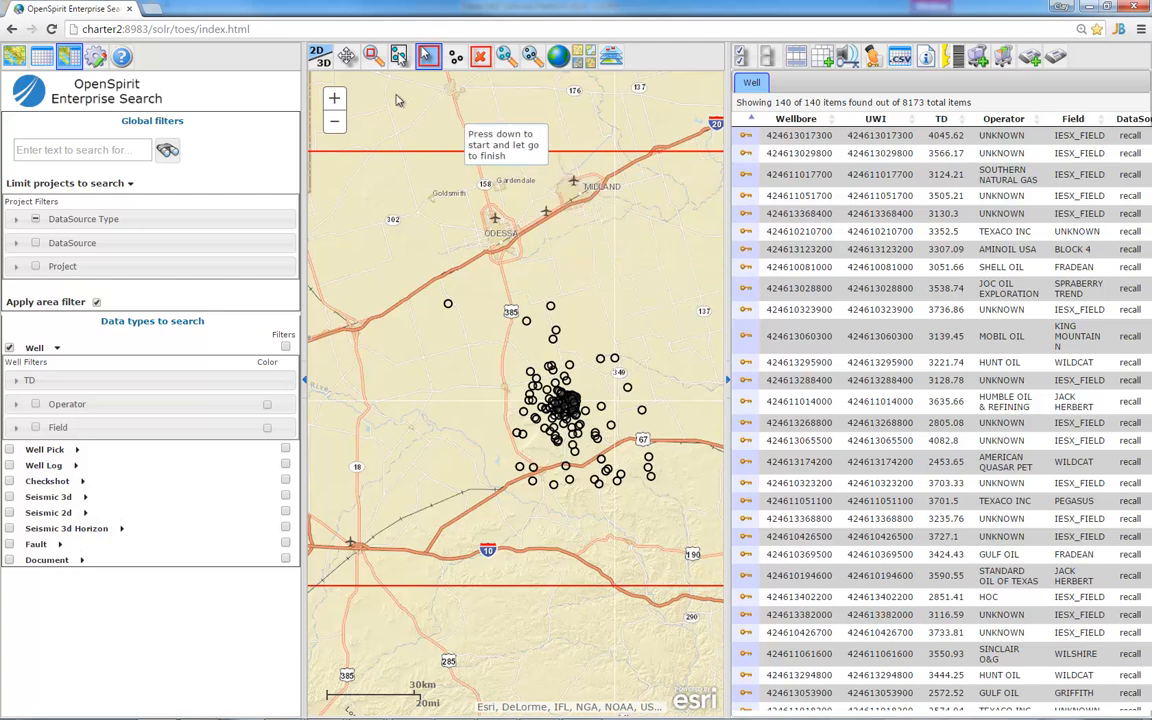
left_click(398, 57)
left_click_drag(516, 297, 609, 385)
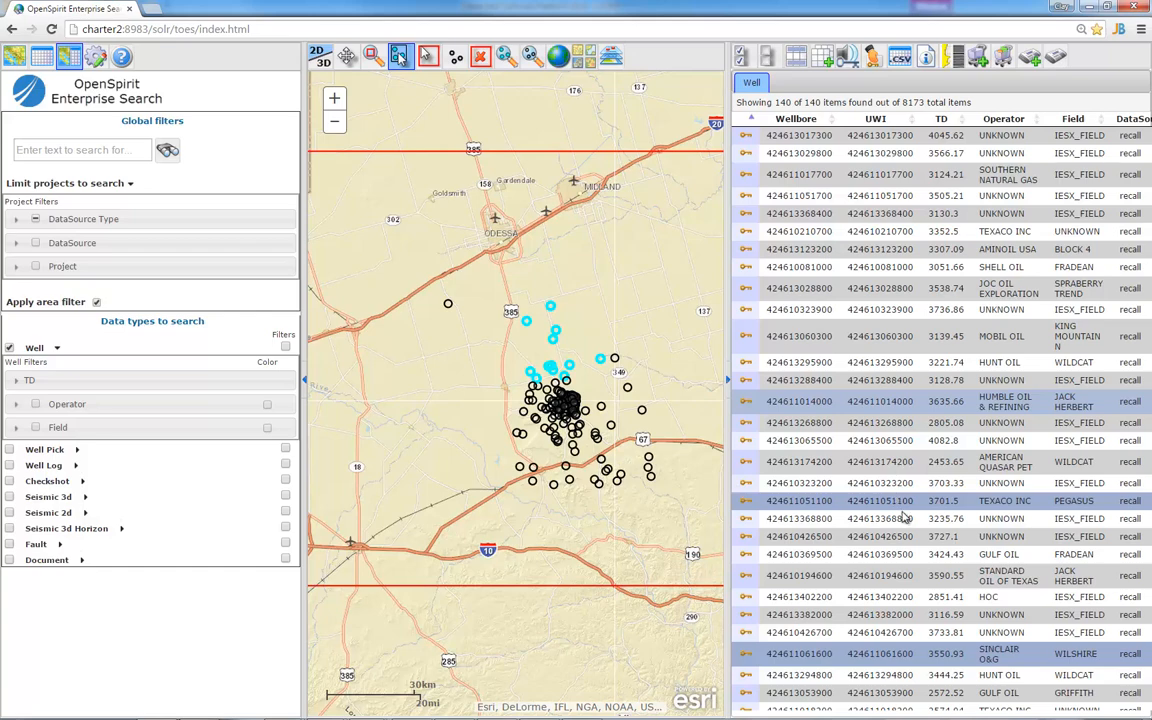
left_click(810, 118)
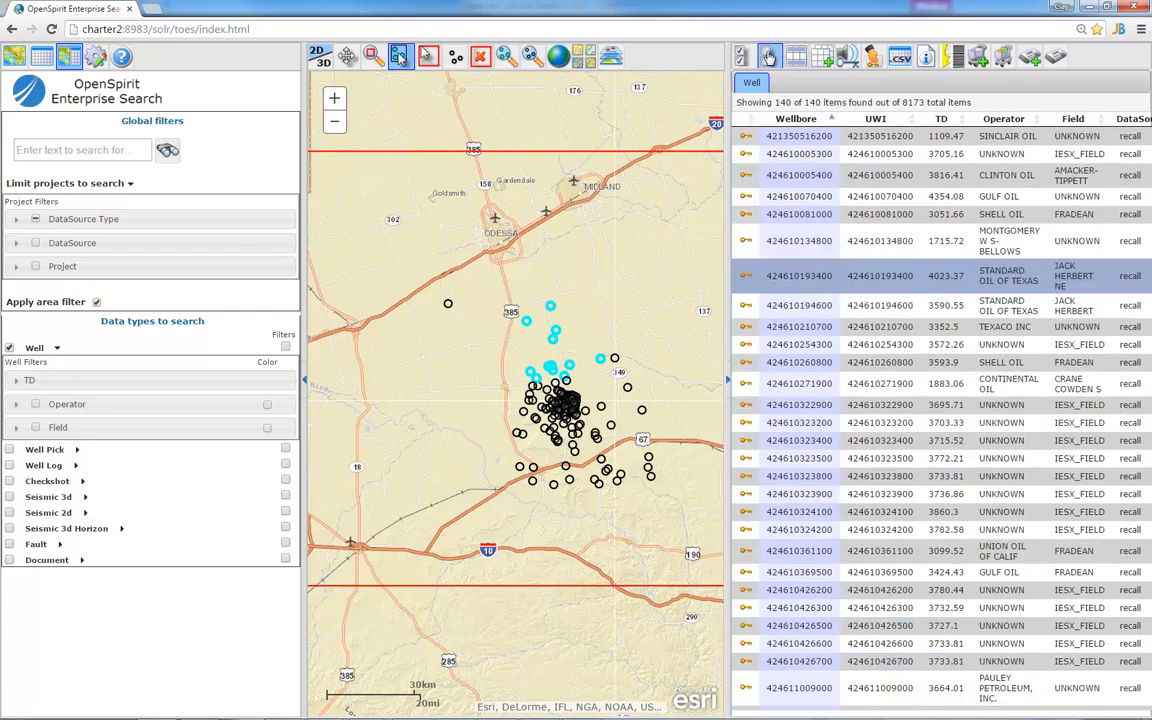
left_click(798, 59)
left_click_drag(803, 132, 812, 175)
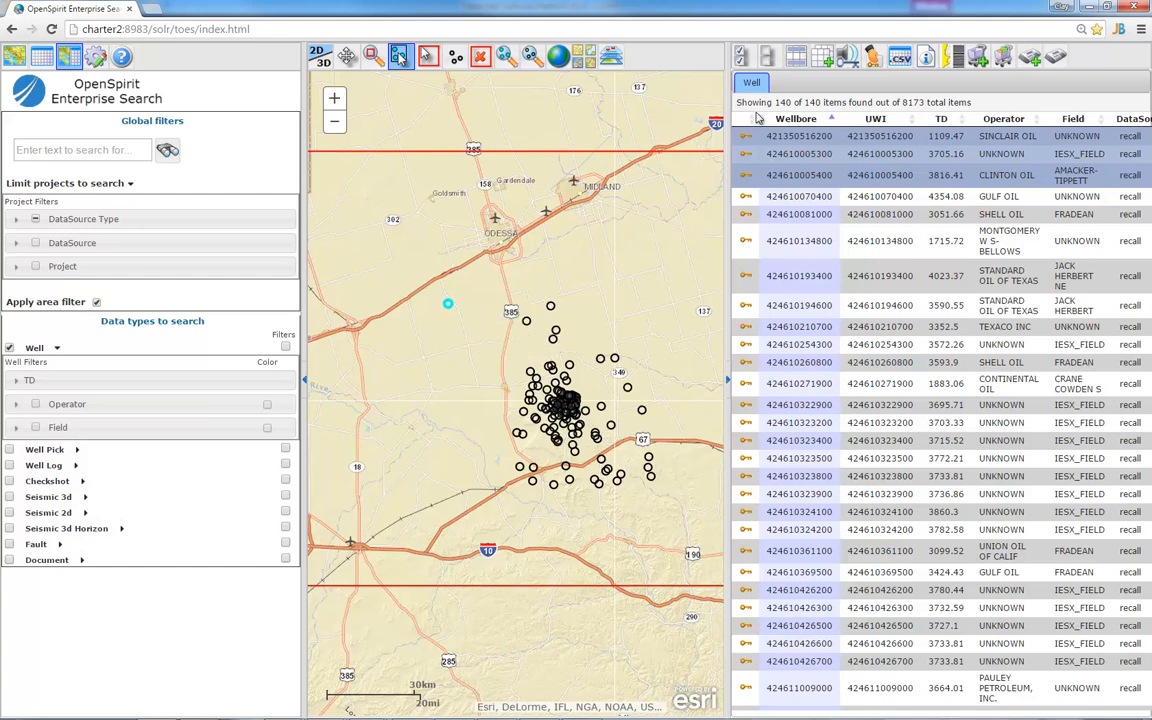
left_click(768, 58)
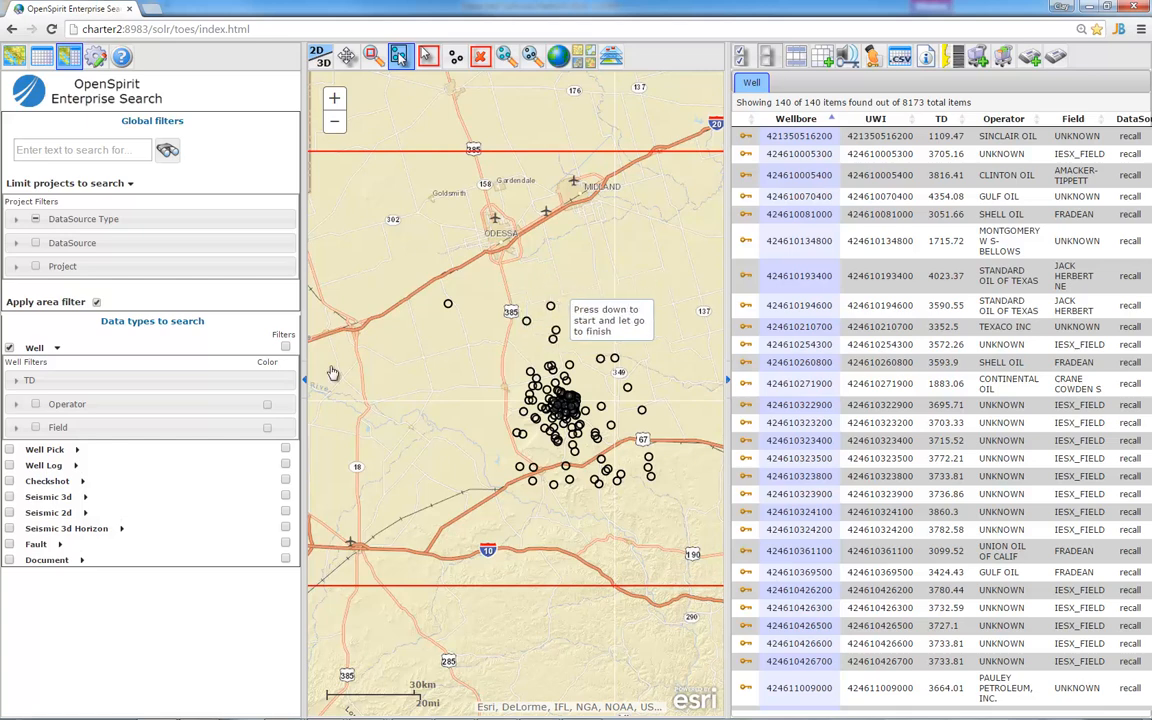
Include Well Log in the search to list 329 logs, and browse the Log name filter
left_click(9, 465)
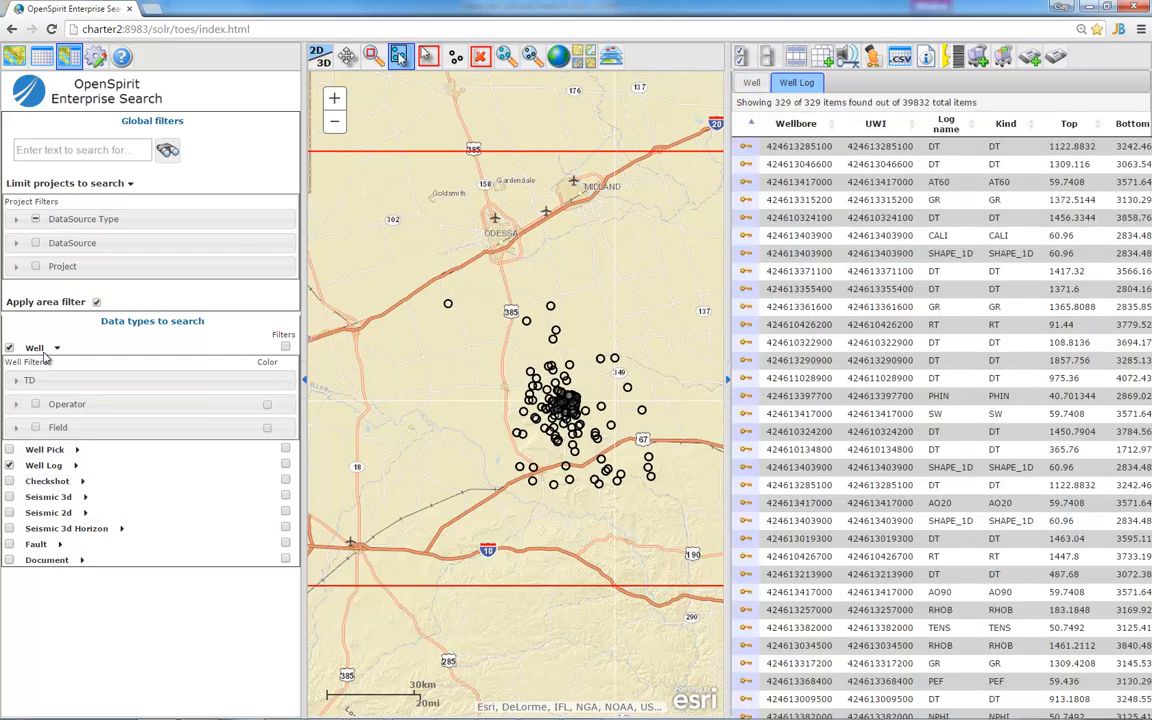
left_click(58, 348)
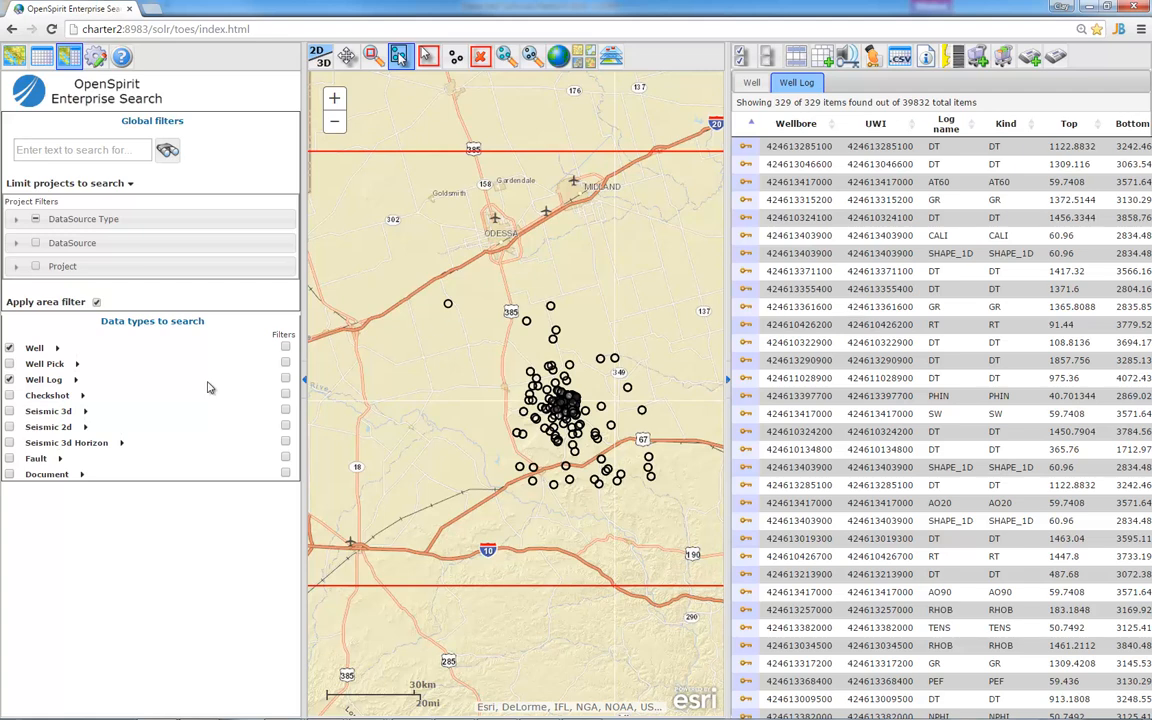
left_click(75, 380)
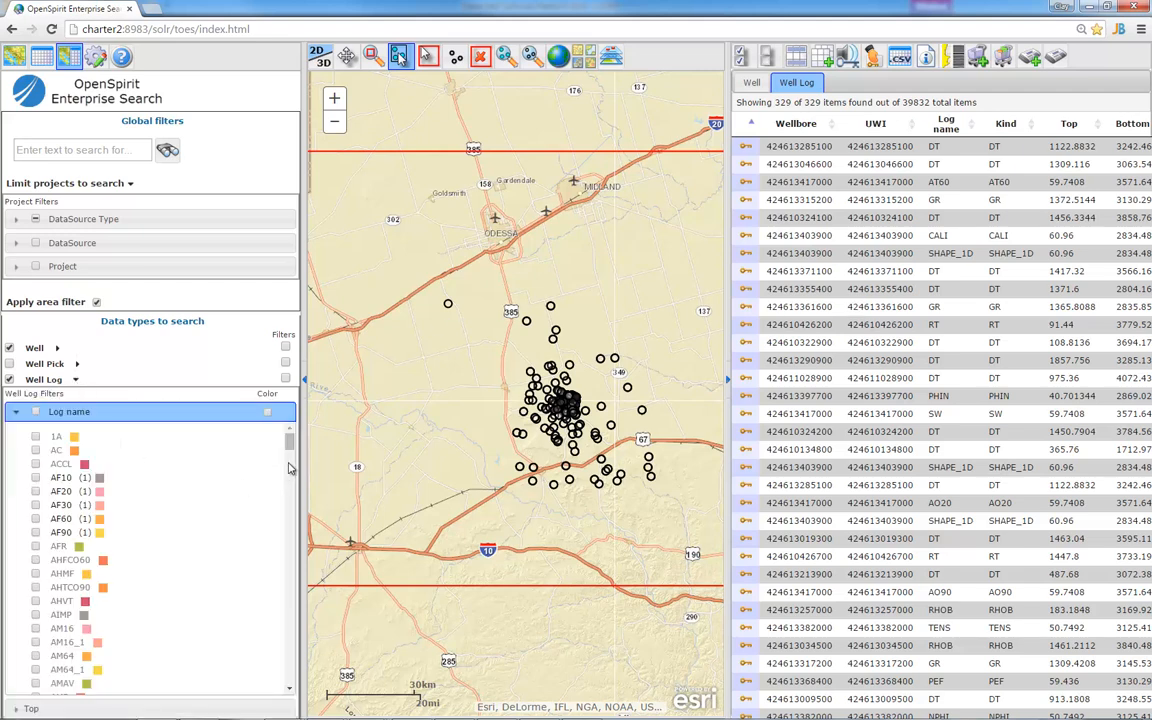
left_click_drag(289, 440, 300, 533)
scroll(150, 540, "up", 5)
left_click(13, 412)
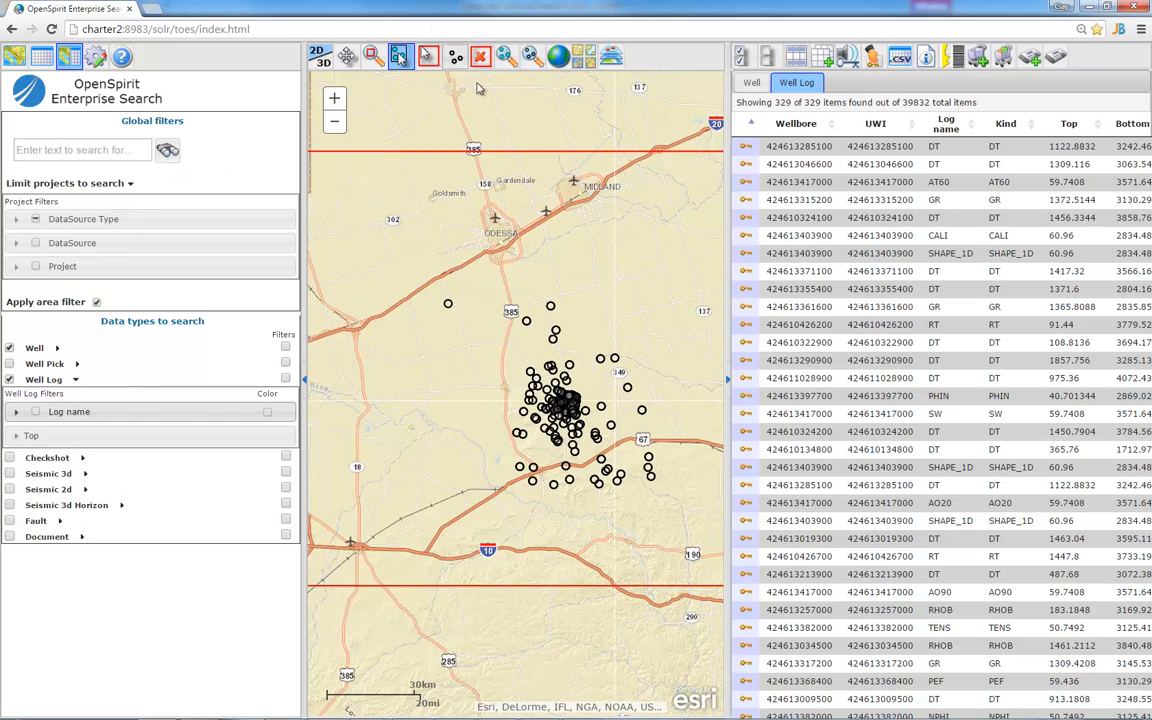
Narrow the area to the upper cluster and text-search 'sp* il* gr*', leaving 40 logs
left_click(427, 56)
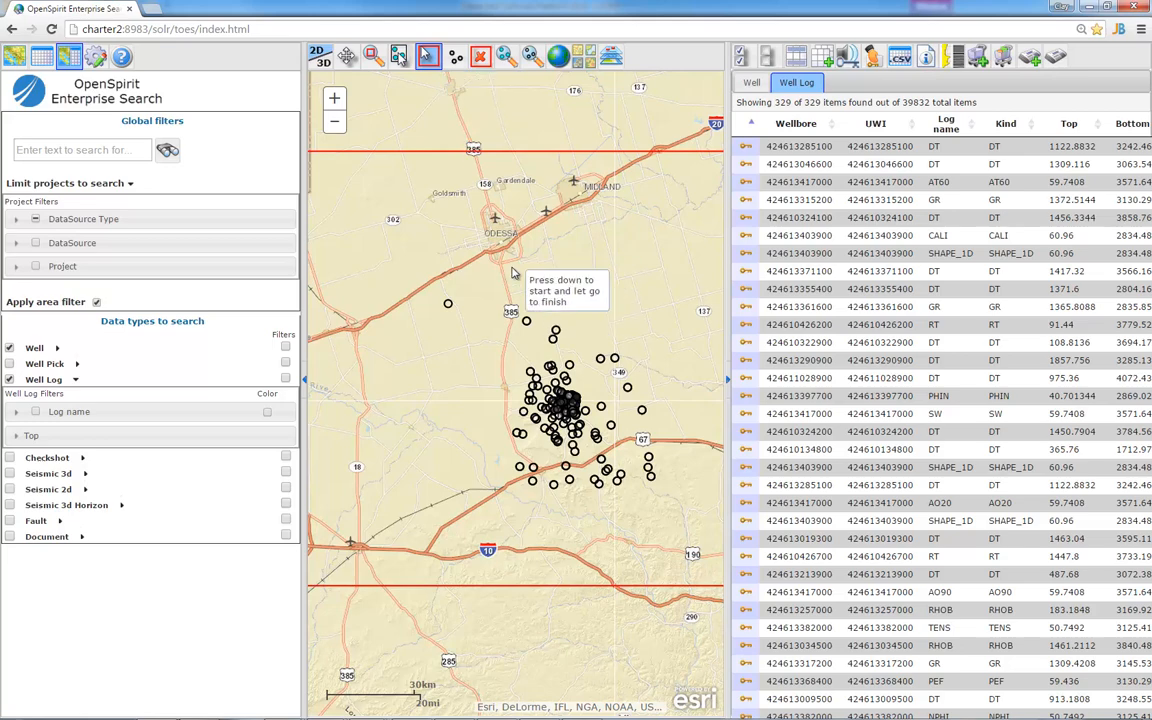
mouse_move(511, 268)
left_mouse_down()
mouse_move(676, 456)
mouse_move(688, 445)
mouse_move(679, 404)
left_mouse_up()
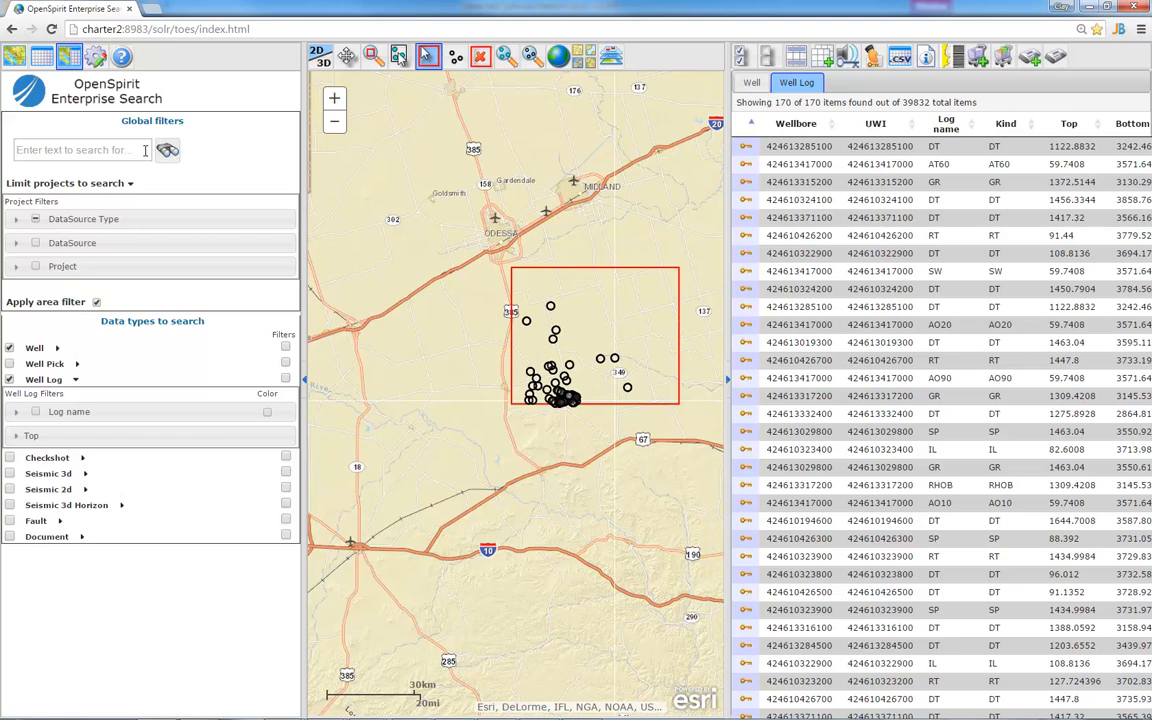
left_click(144, 150)
type("sp* il* gr*")
key("Return")
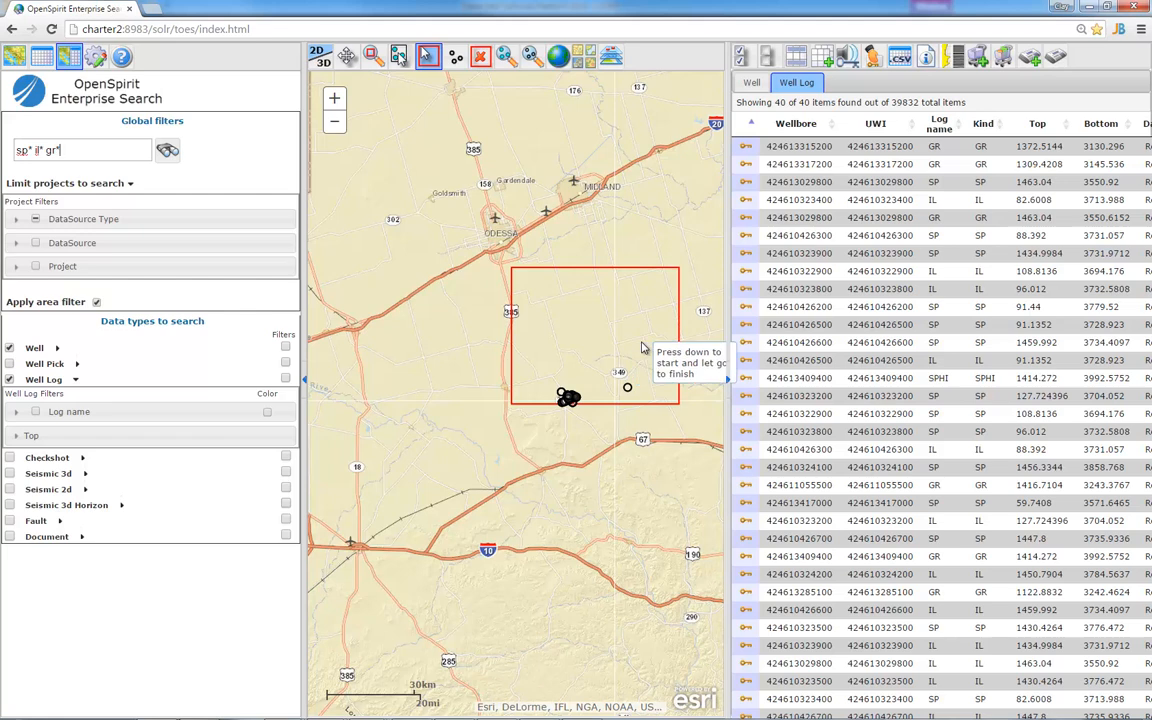
left_click(1037, 124)
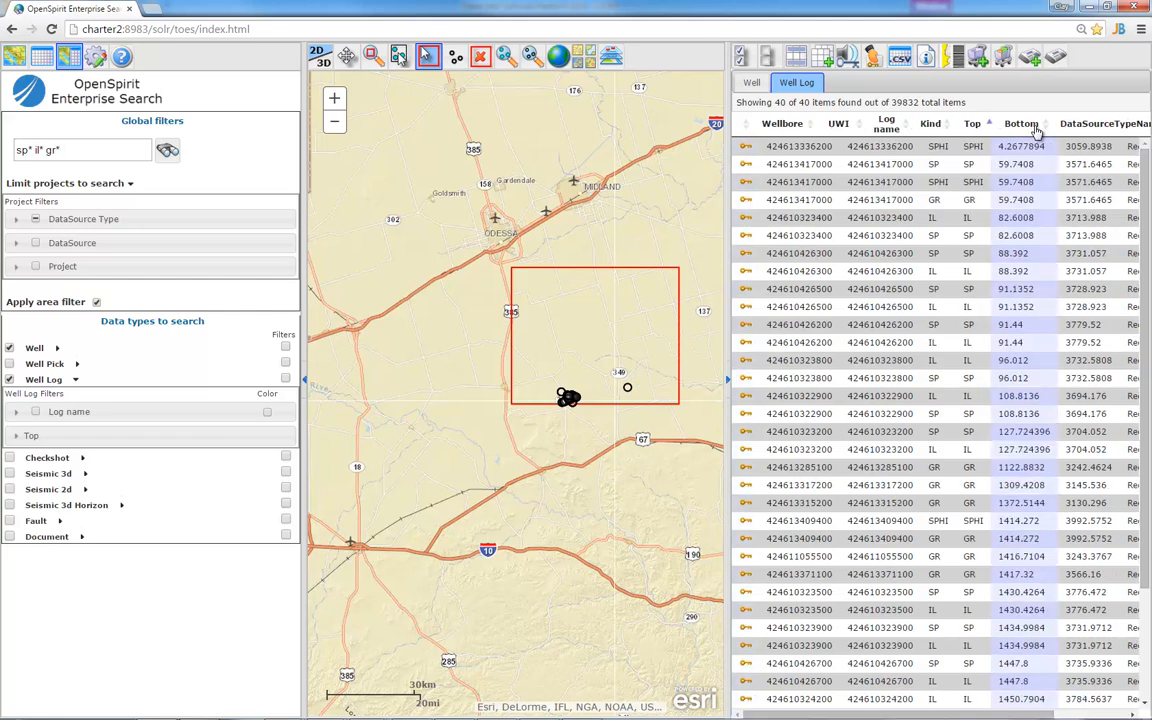
left_click(883, 166)
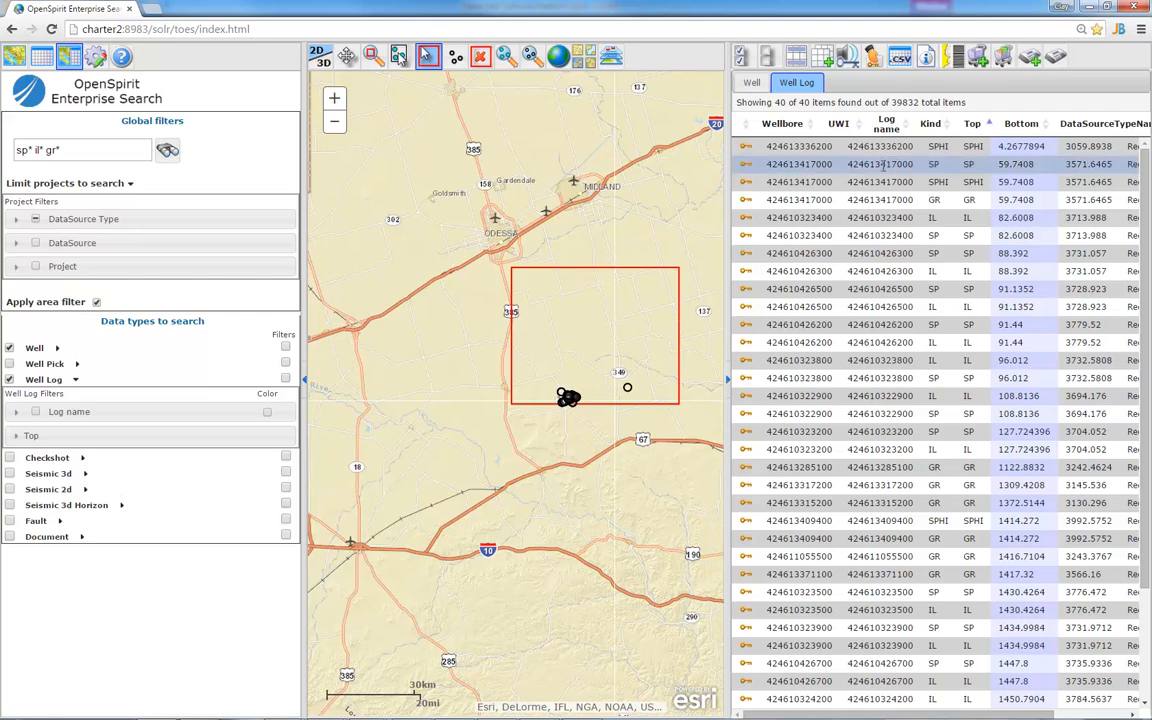
left_click(948, 58)
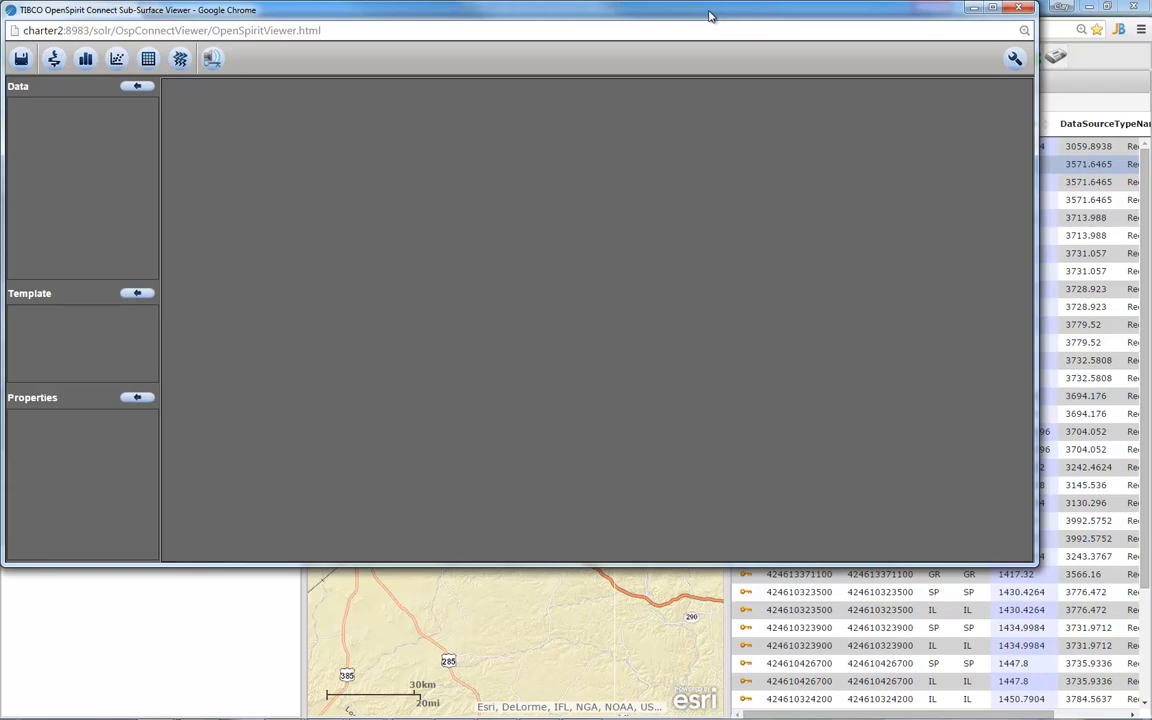
left_click_drag(709, 15, 867, 246)
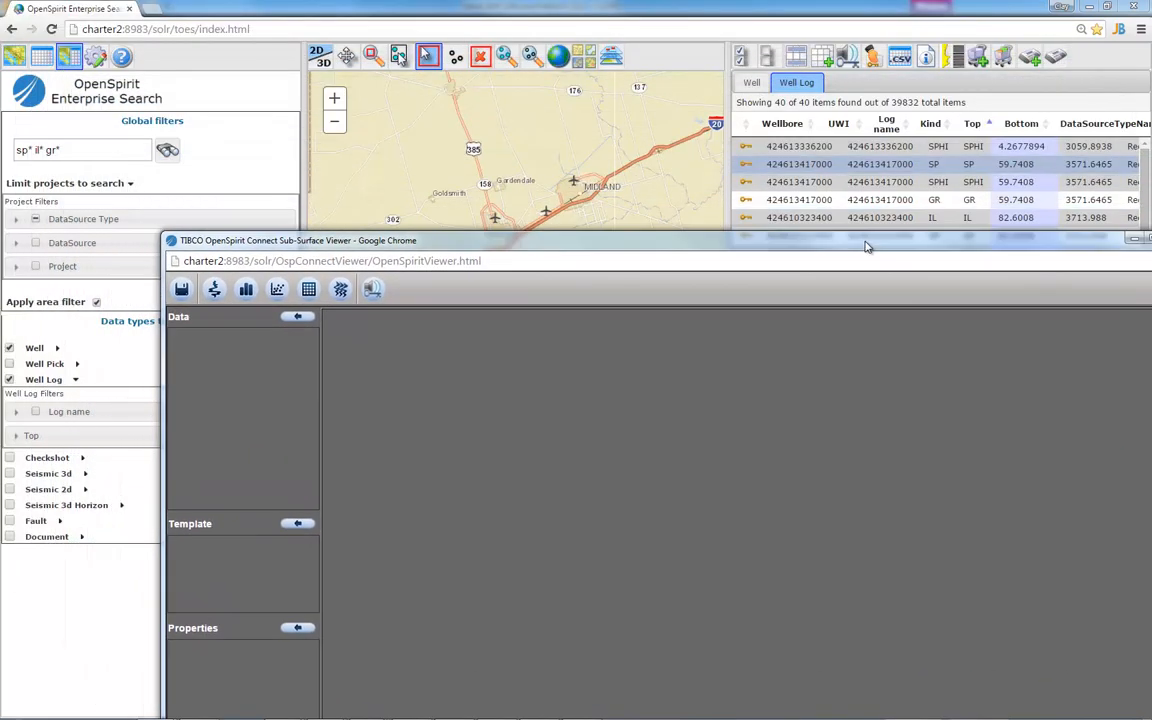
left_click(218, 289)
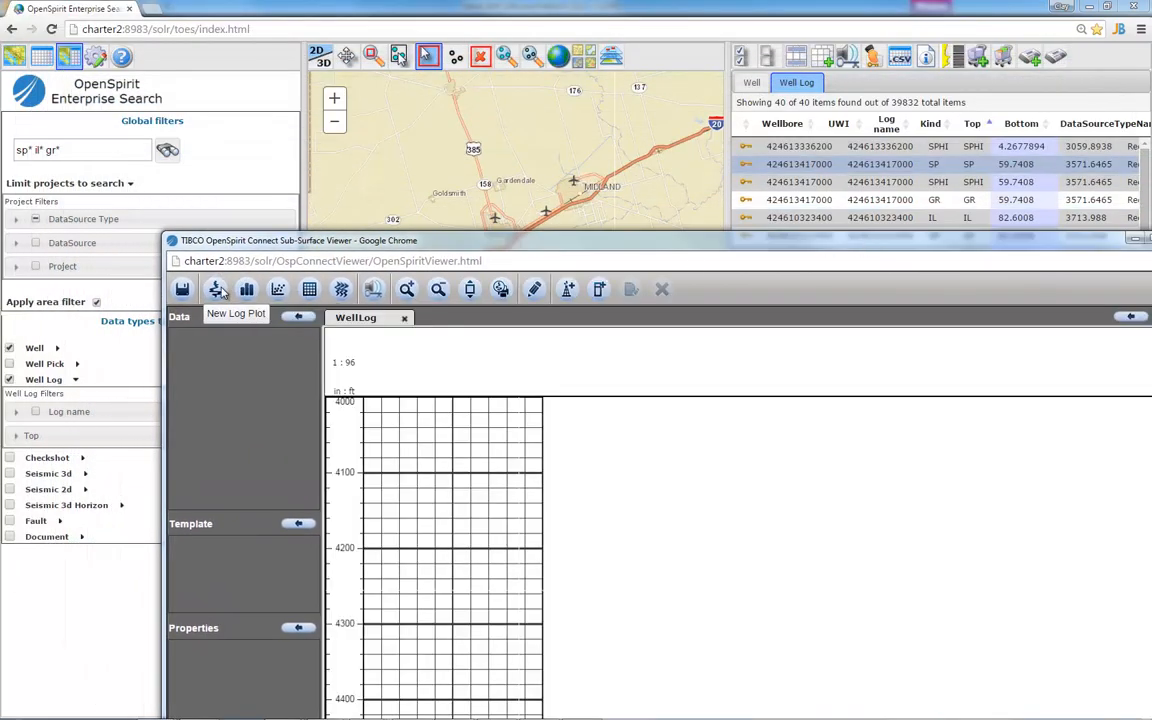
double_click(737, 6)
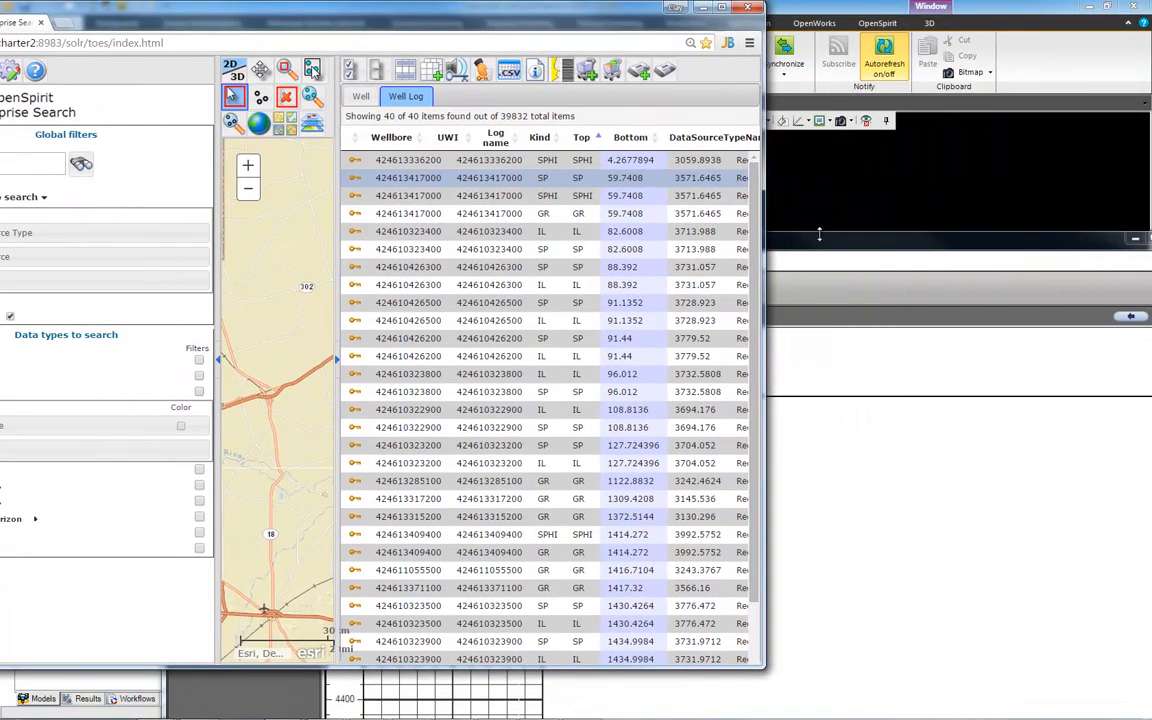
left_click_drag(820, 241, 1151, 13)
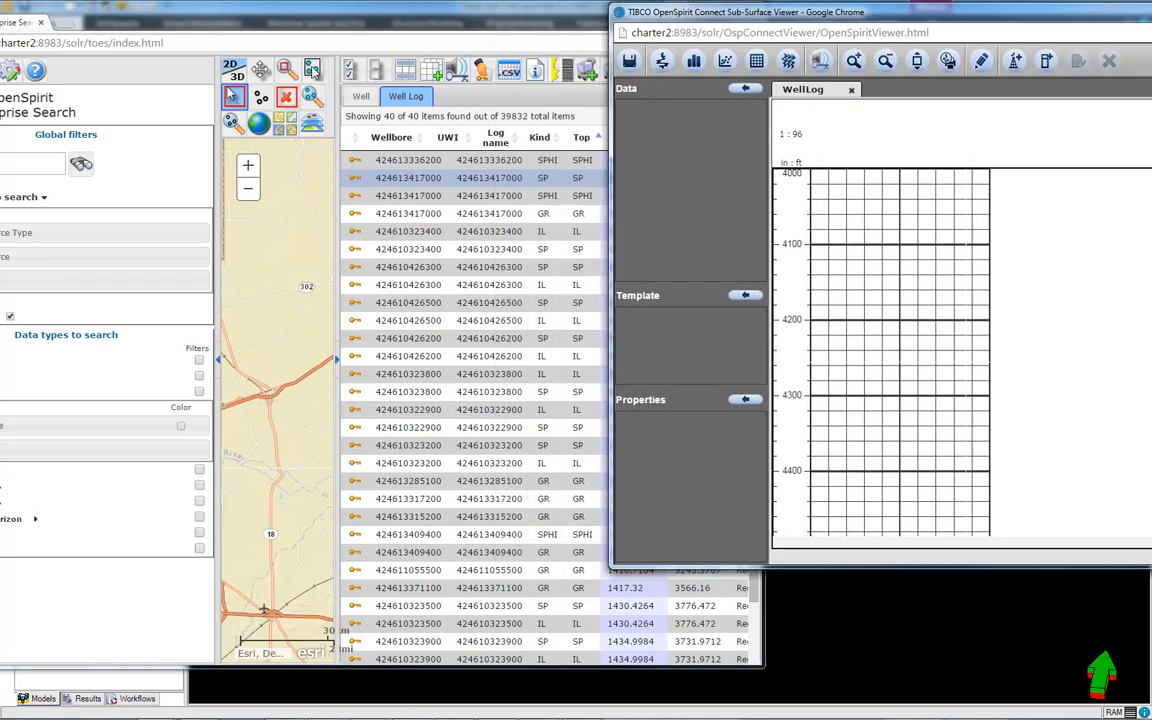
left_click_drag(1011, 569, 1011, 688)
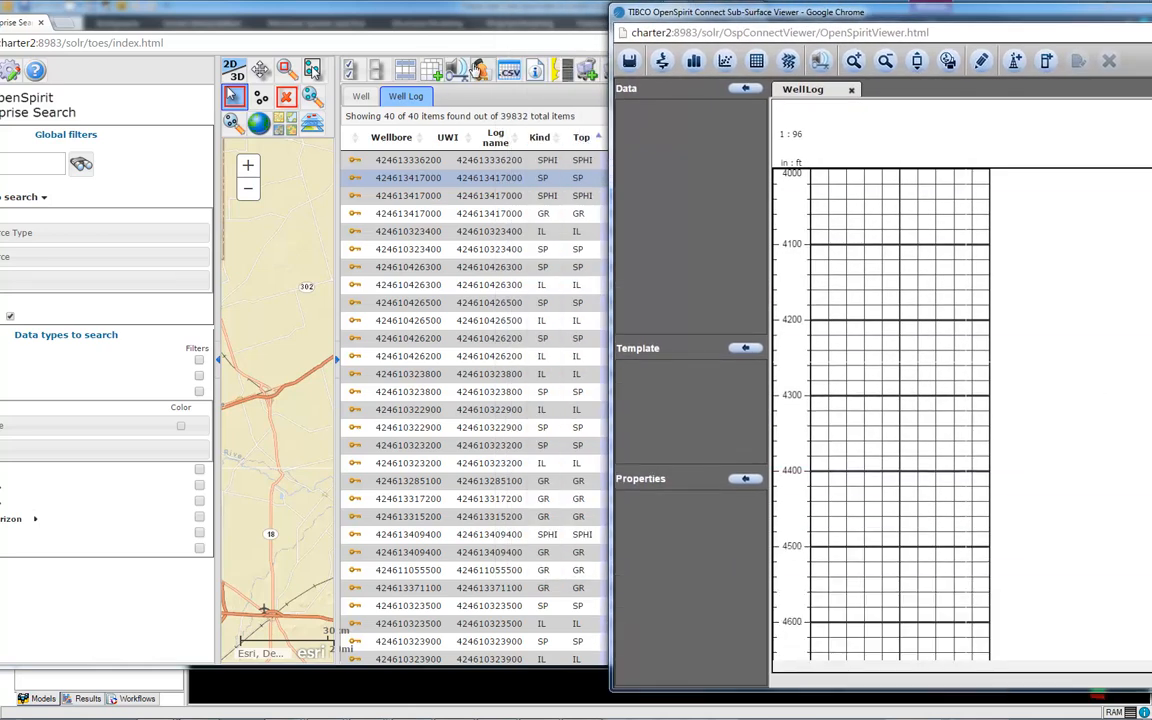
left_click_drag(481, 68, 882, 244)
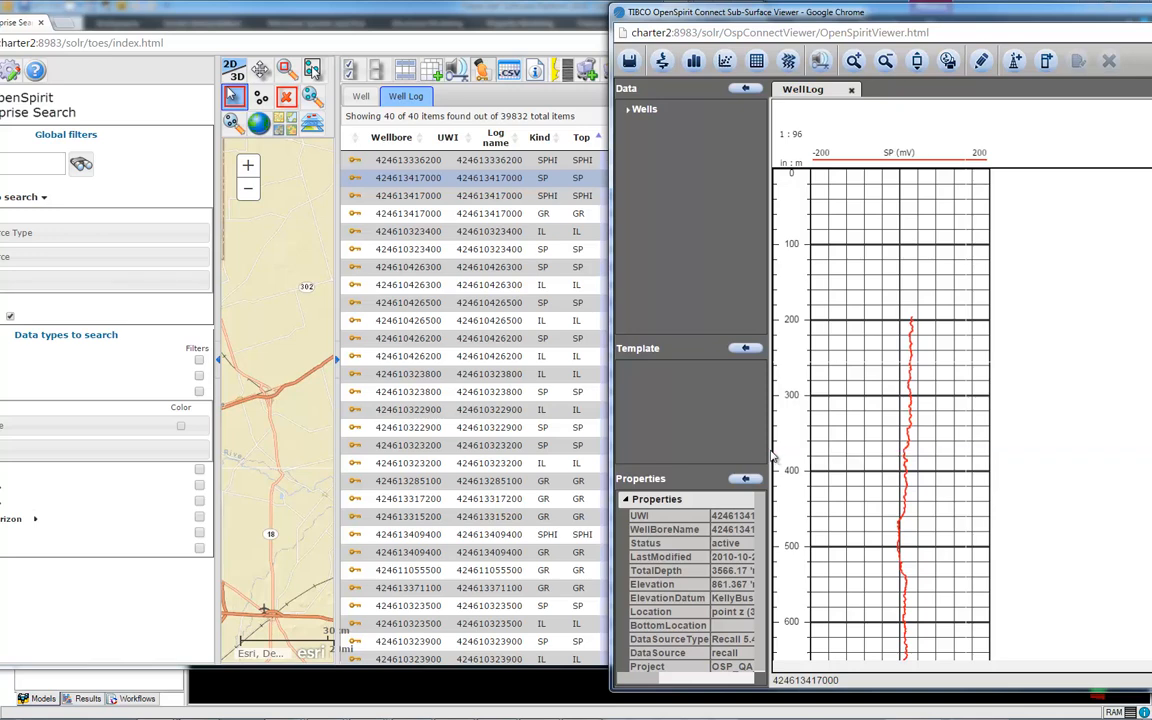
Add the same well's SPHI log to the log plot alongside SP
left_click_drag(776, 458, 870, 462)
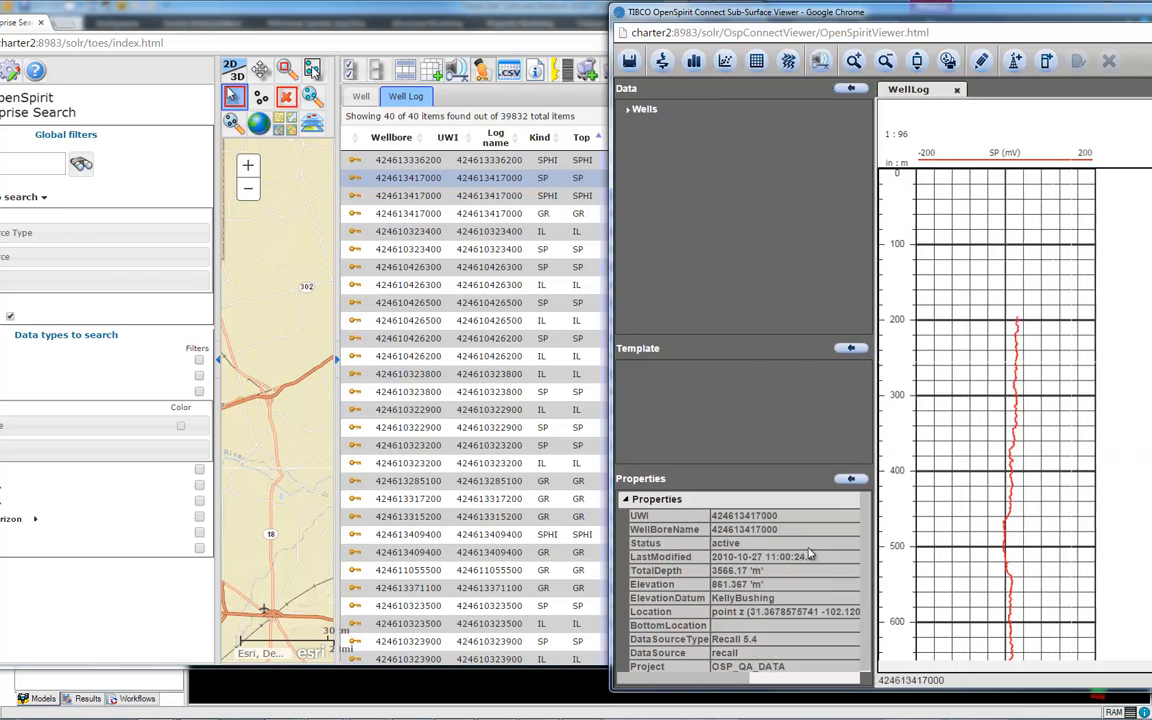
left_click_drag(867, 579, 867, 620)
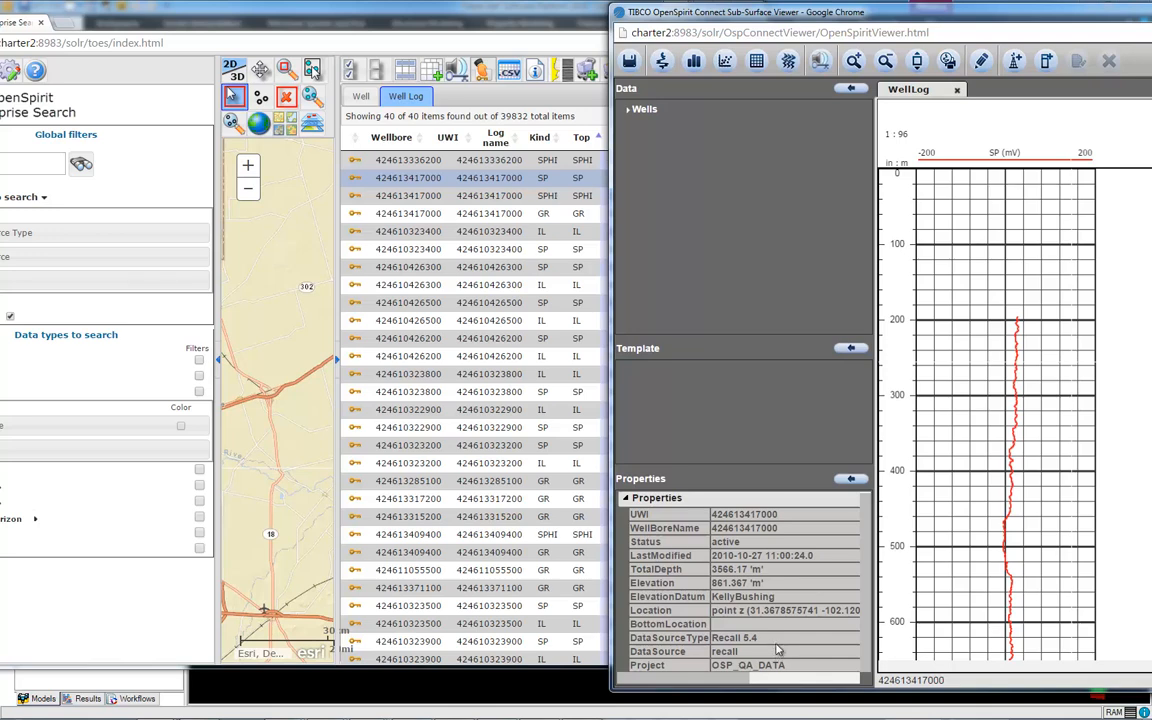
double_click(660, 109)
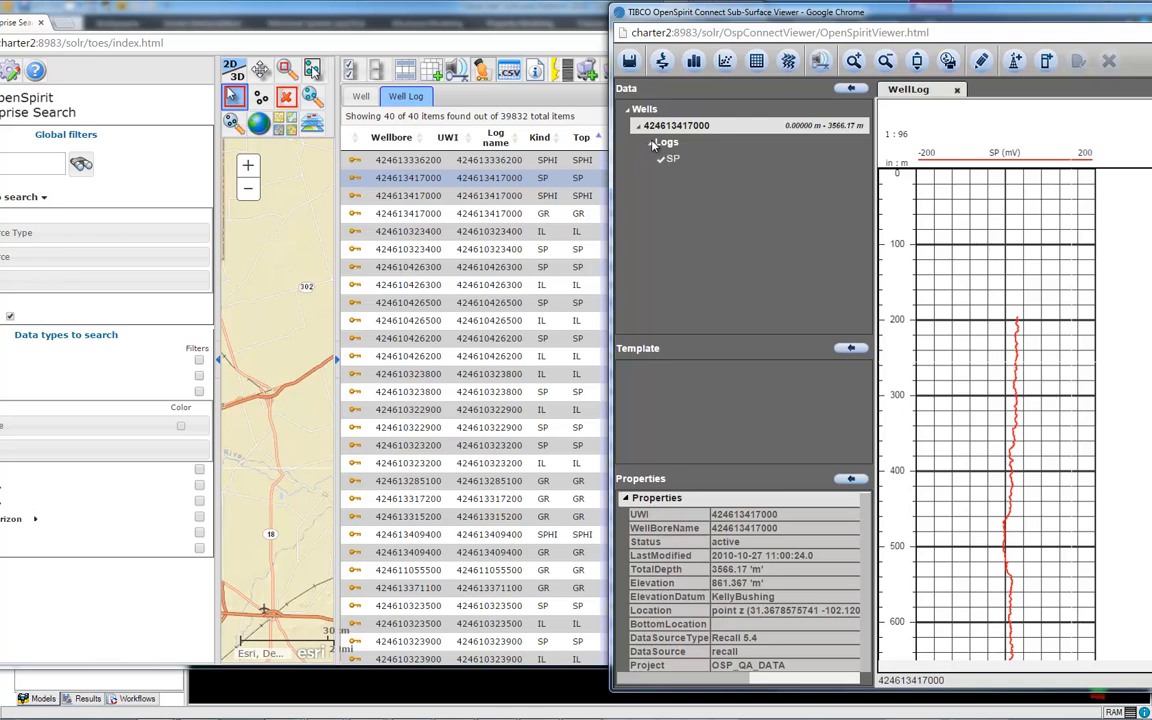
left_click(437, 196)
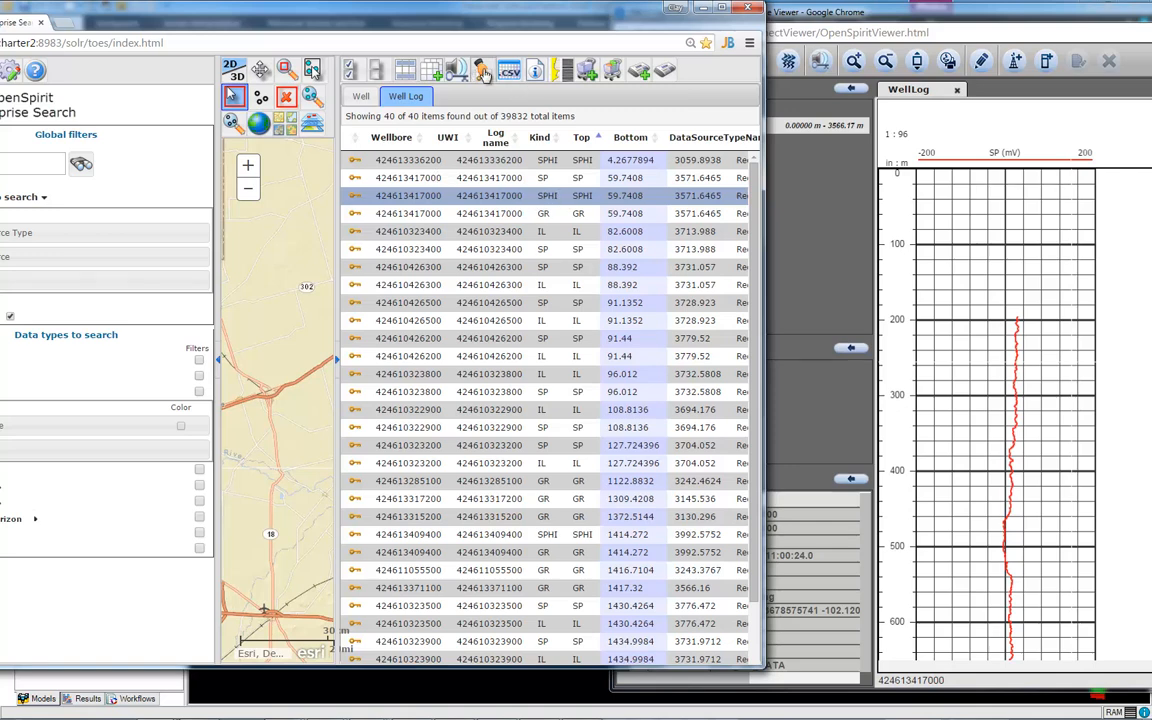
left_click_drag(483, 73, 968, 318)
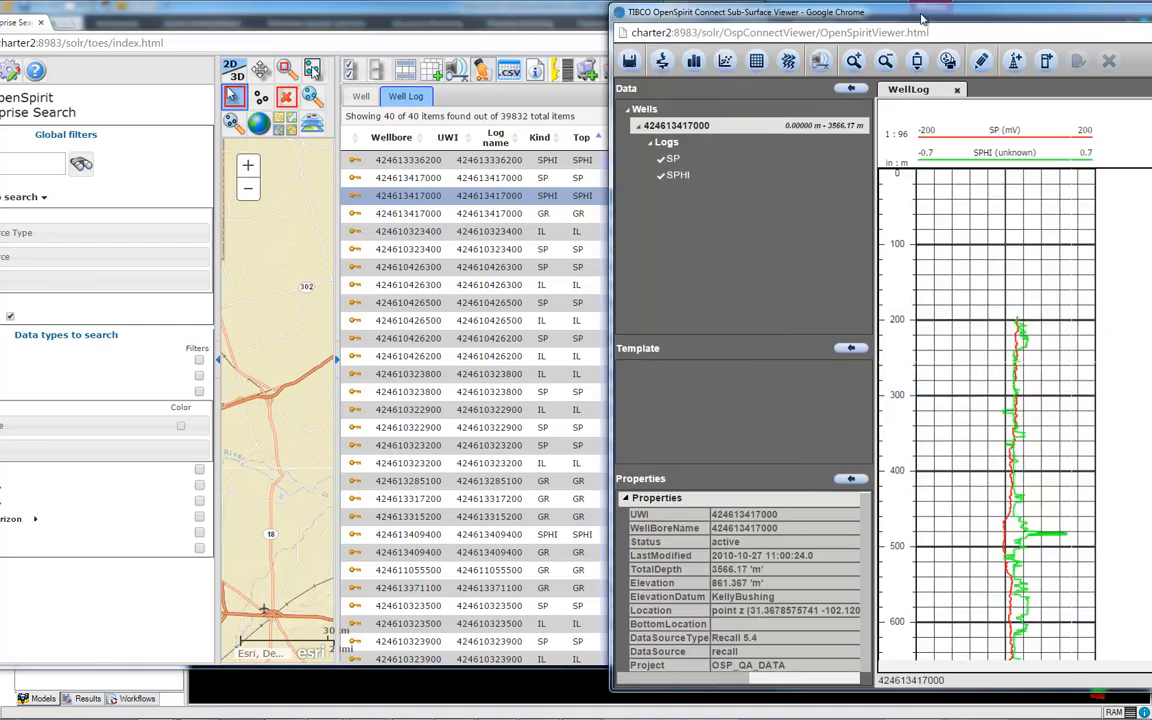
Enlarge the viewer and review the SP and SPHI log properties
left_click_drag(835, 14, 359, 14)
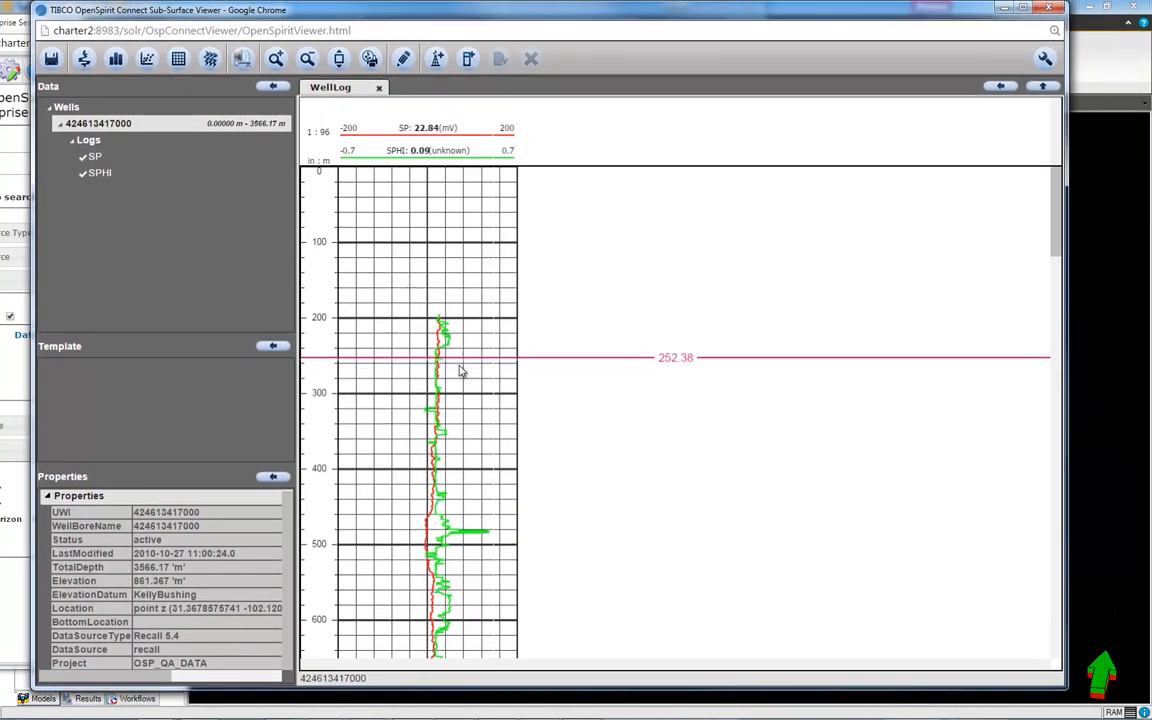
left_click(448, 504)
left_click(453, 532)
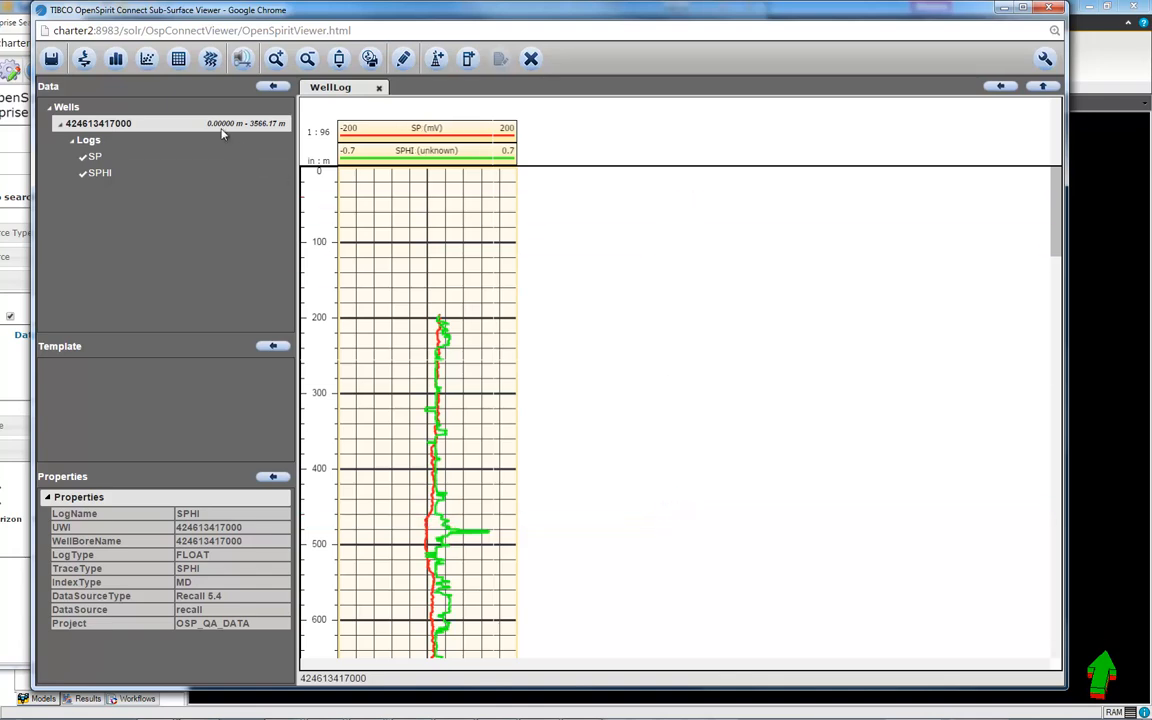
Create an SP vs SPHI crossplot docked beside the well log plot, then minimize the viewer
left_click(147, 60)
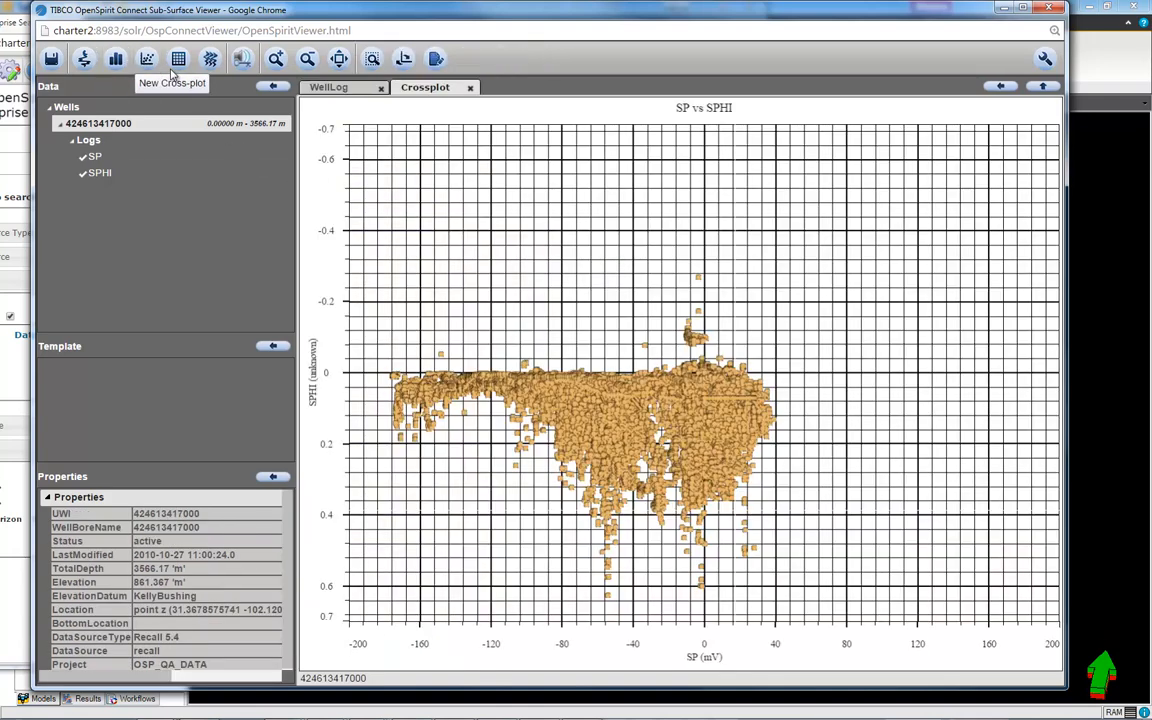
left_click_drag(420, 88, 920, 150)
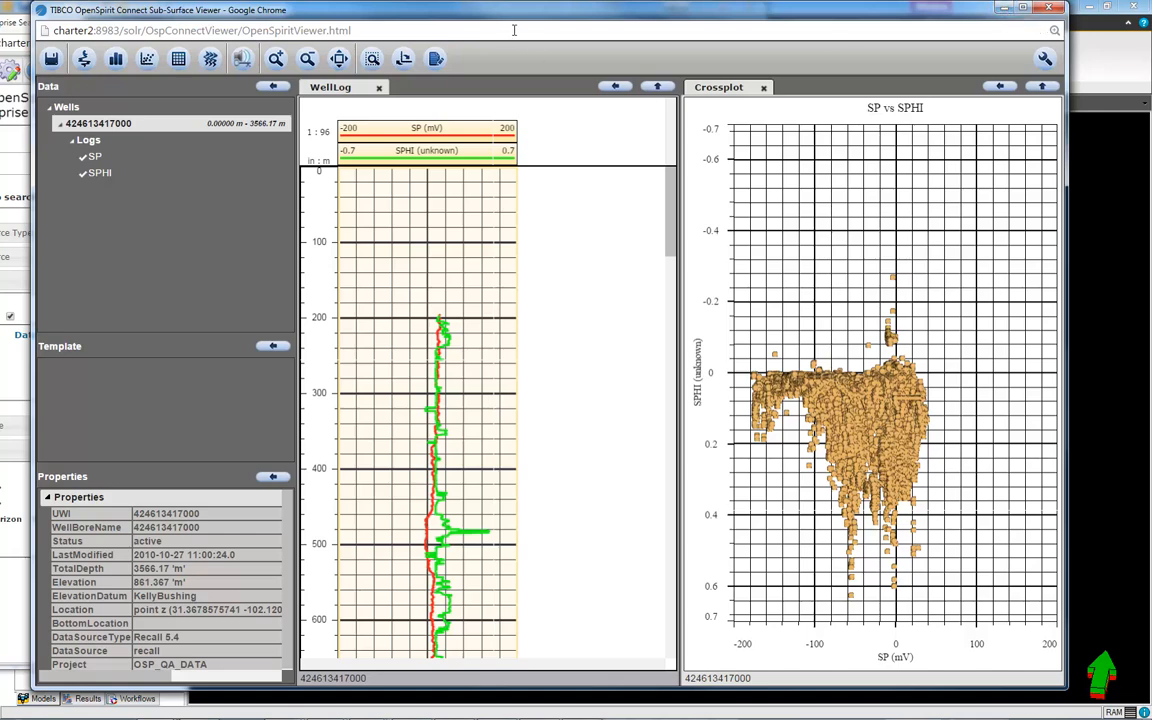
left_click_drag(510, 22, 526, 46)
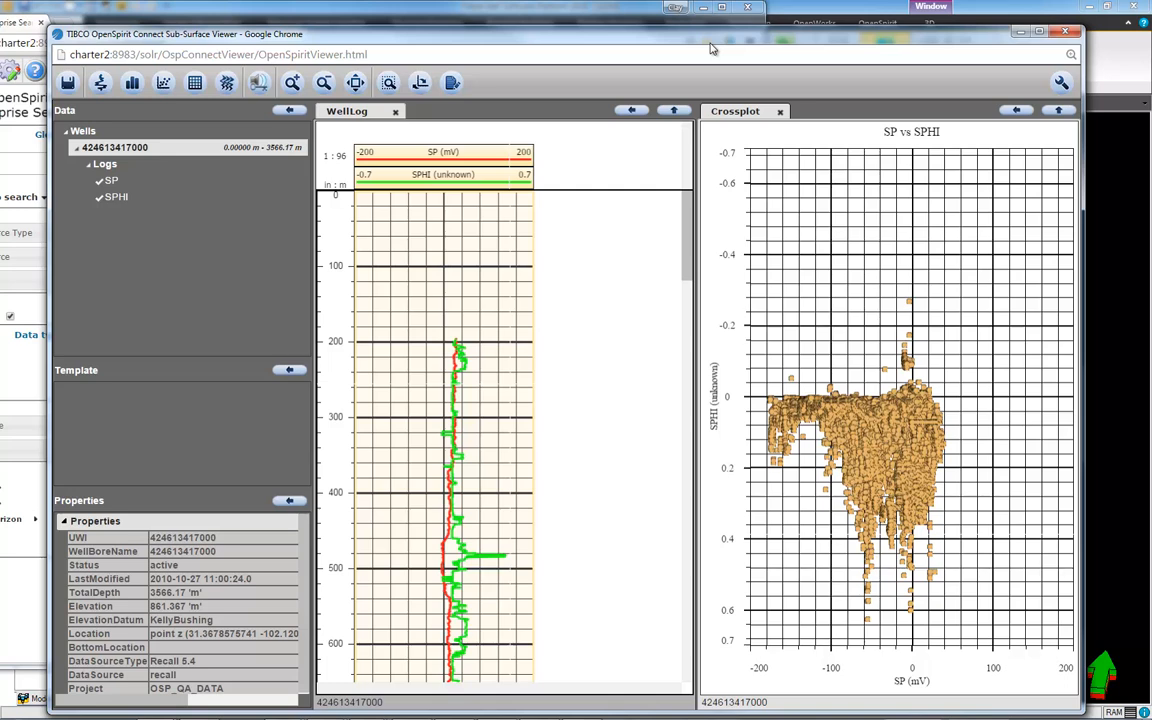
left_click(1018, 34)
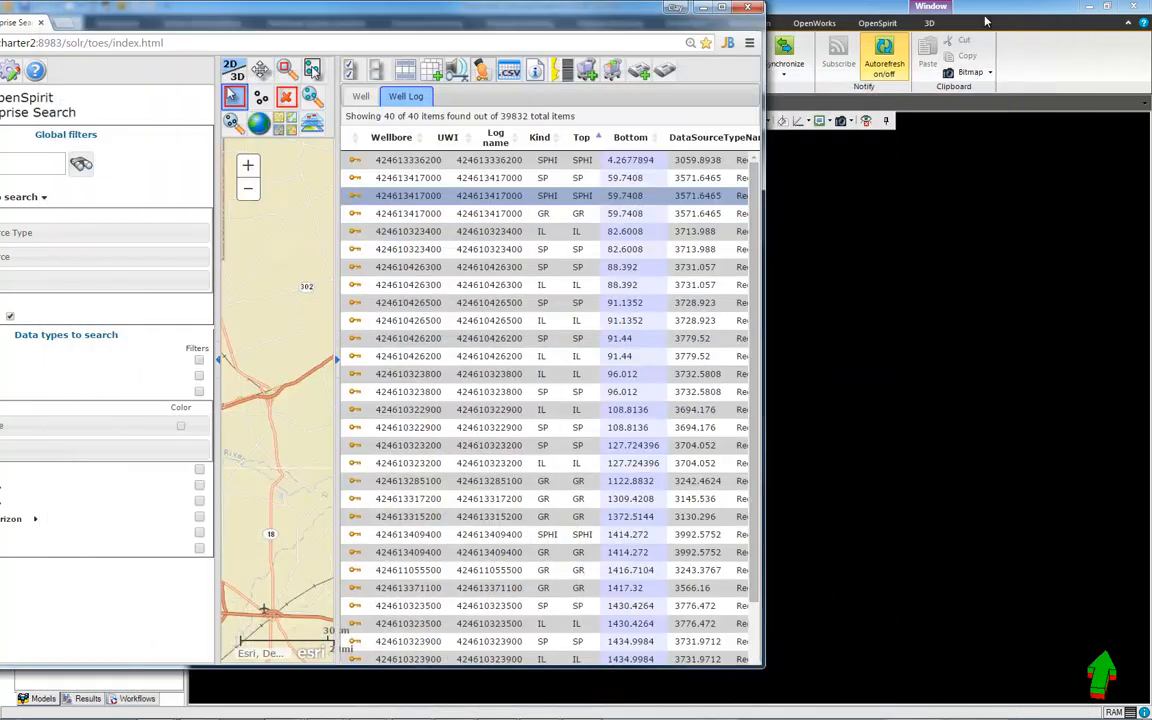
Select all 40 well logs and send them to Petrel, creating a Wells folder in its Input tree
left_click_drag(592, 24, 717, 264)
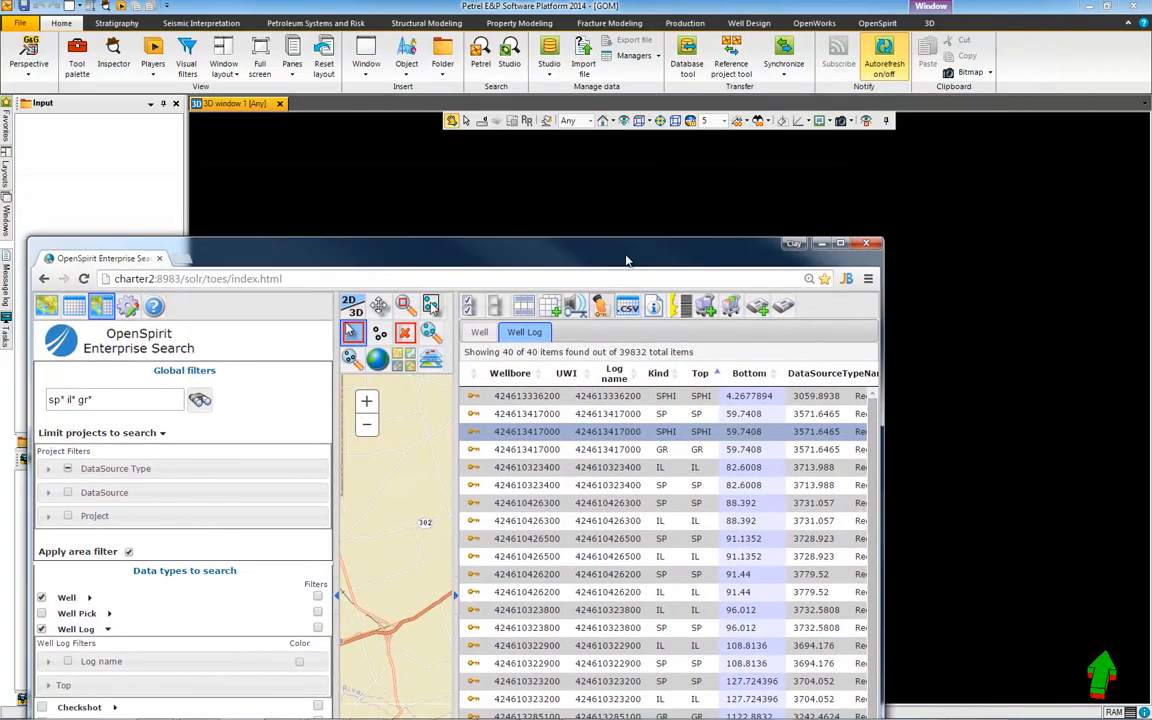
left_click_drag(625, 258, 596, 160)
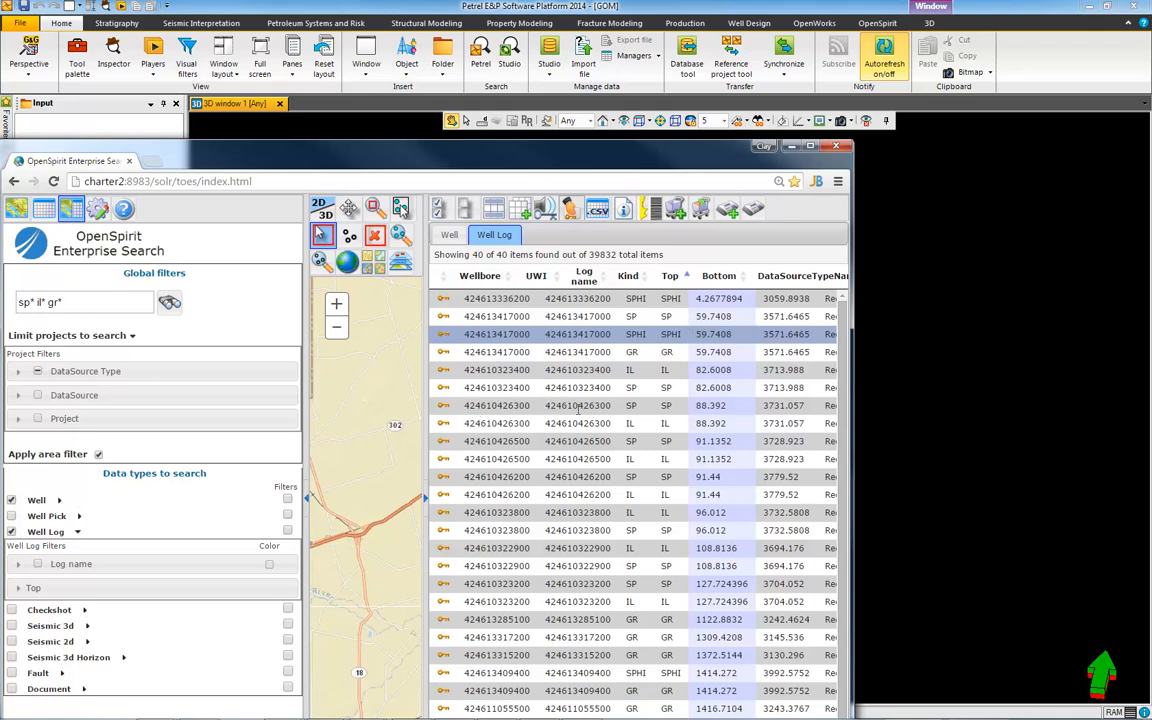
left_click(624, 211)
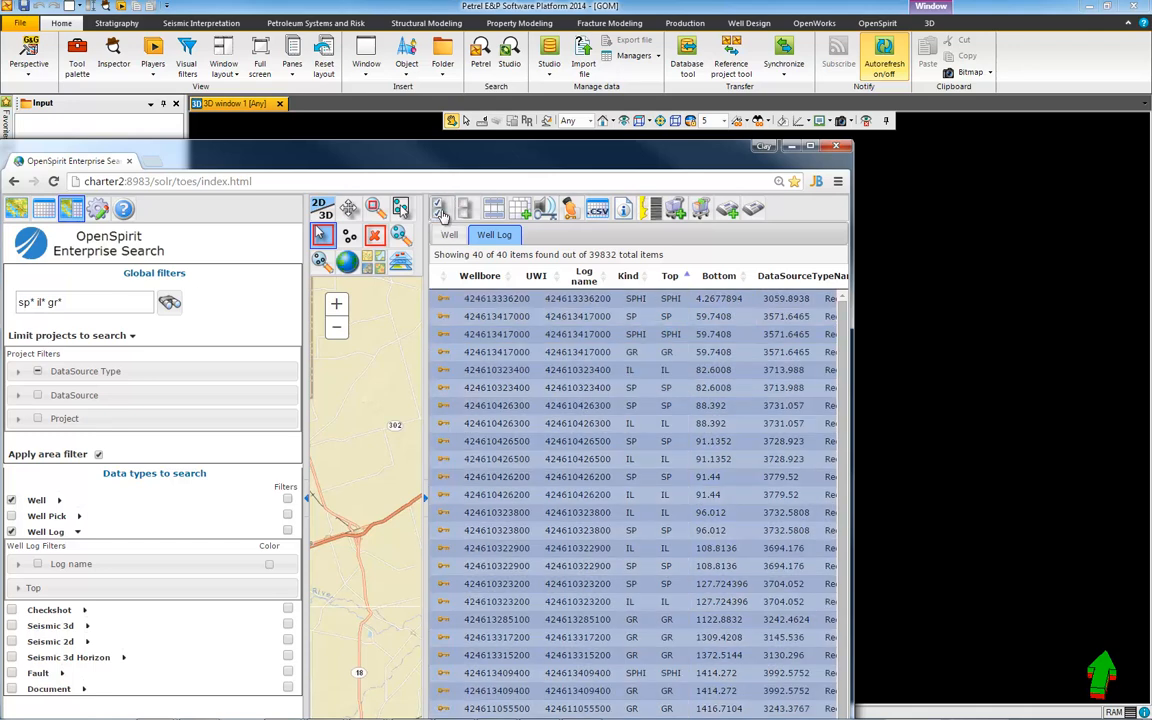
left_click_drag(573, 211, 958, 236)
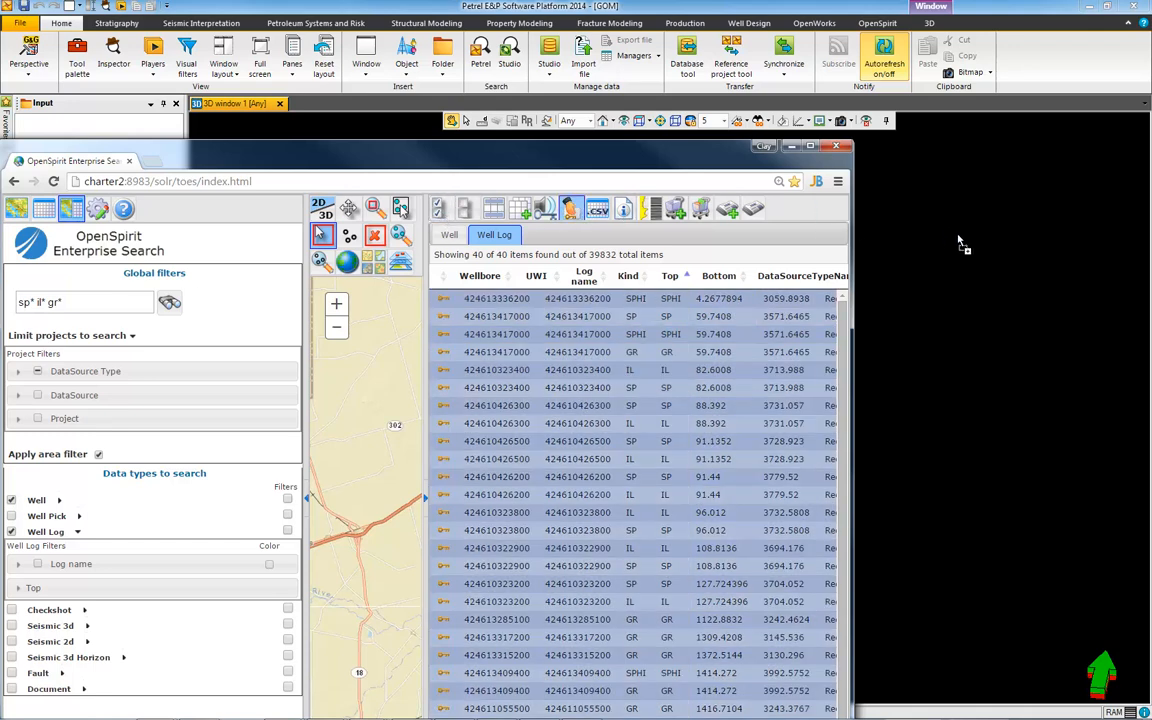
left_click(790, 147)
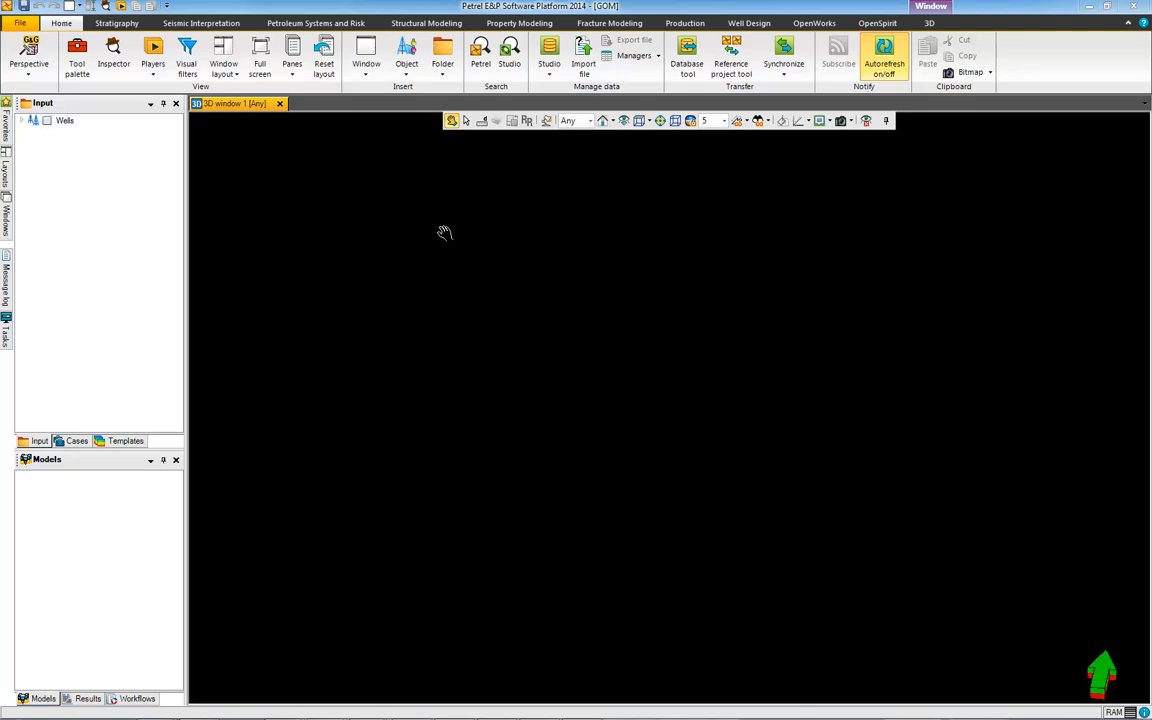
Display all the wells in Petrel's 3D window and fit them to the view
left_click(22, 120)
left_click(46, 120)
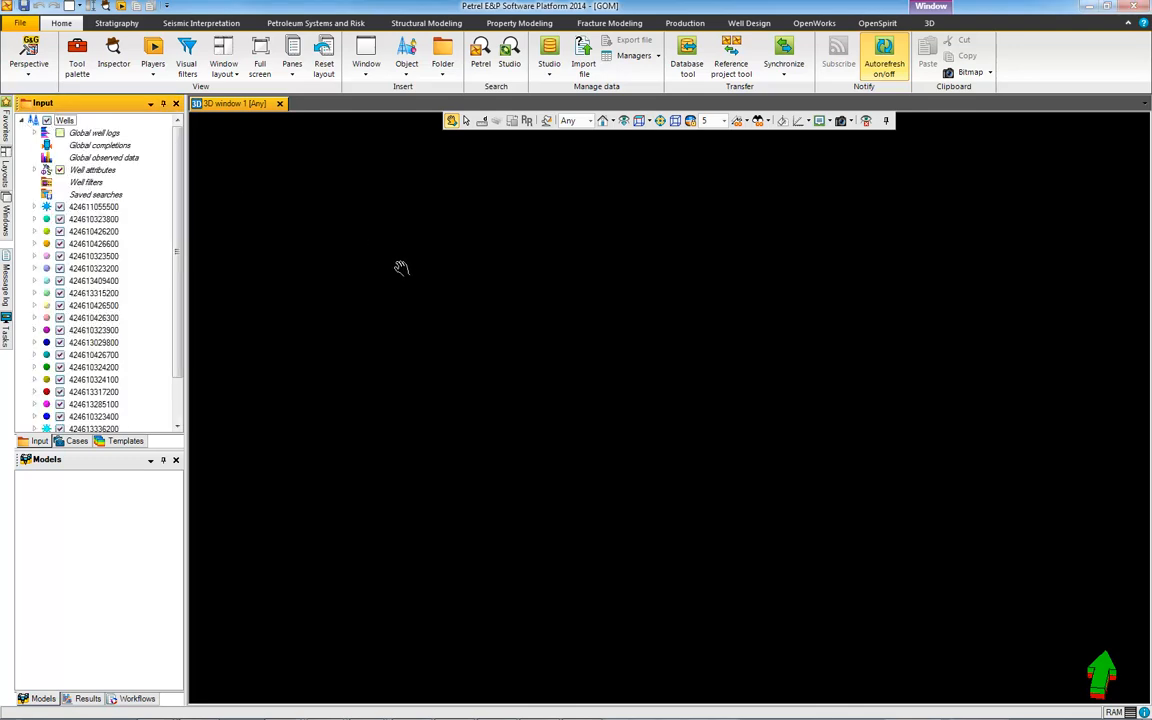
left_click(622, 121)
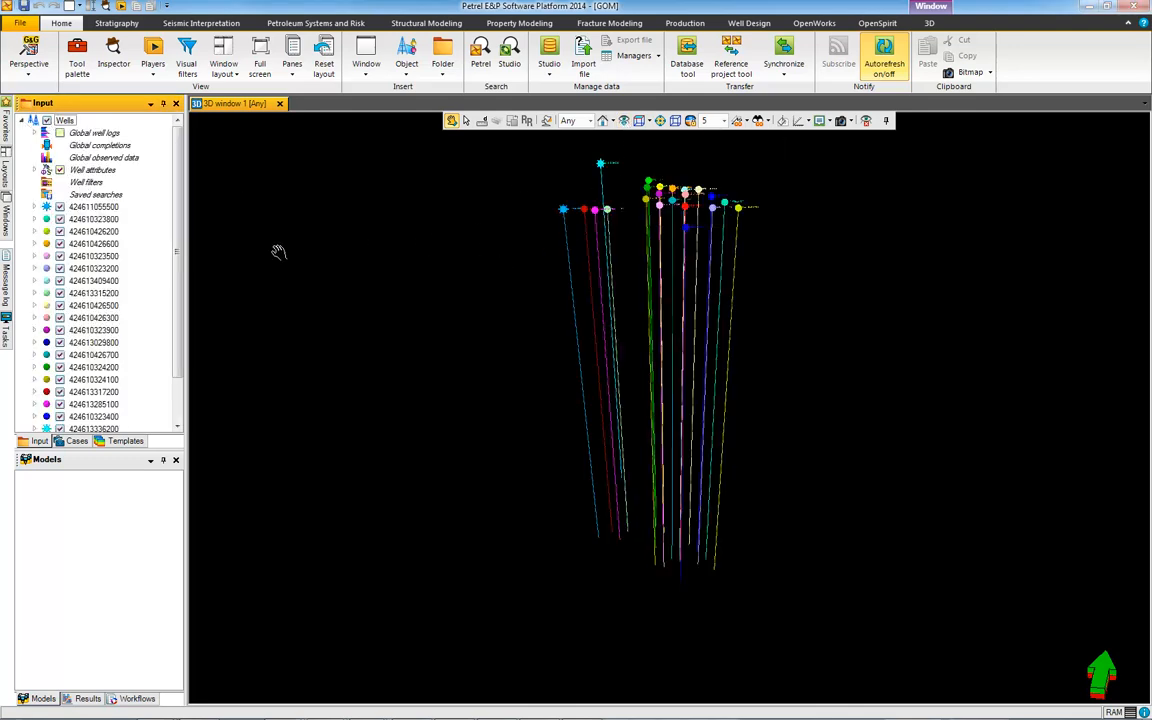
Show the SP, IL and GR log curves along the wells, then unmaximize the Petrel window
left_click(35, 132)
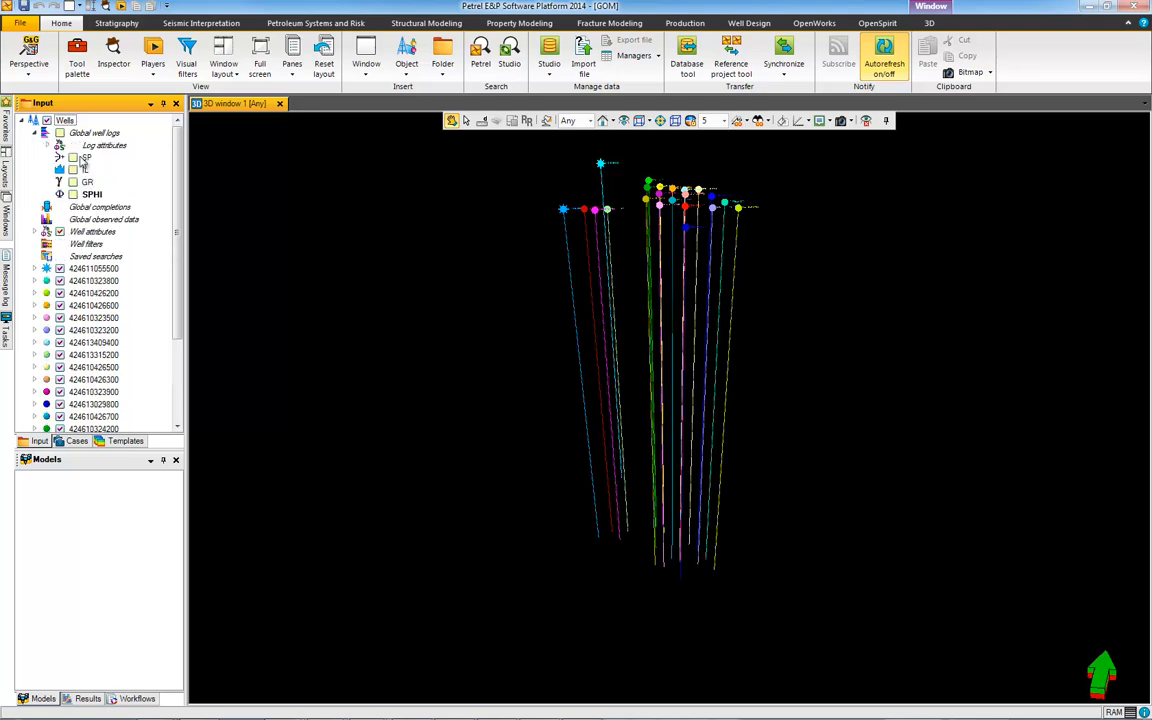
left_click(72, 157)
left_click(74, 170)
left_click(74, 183)
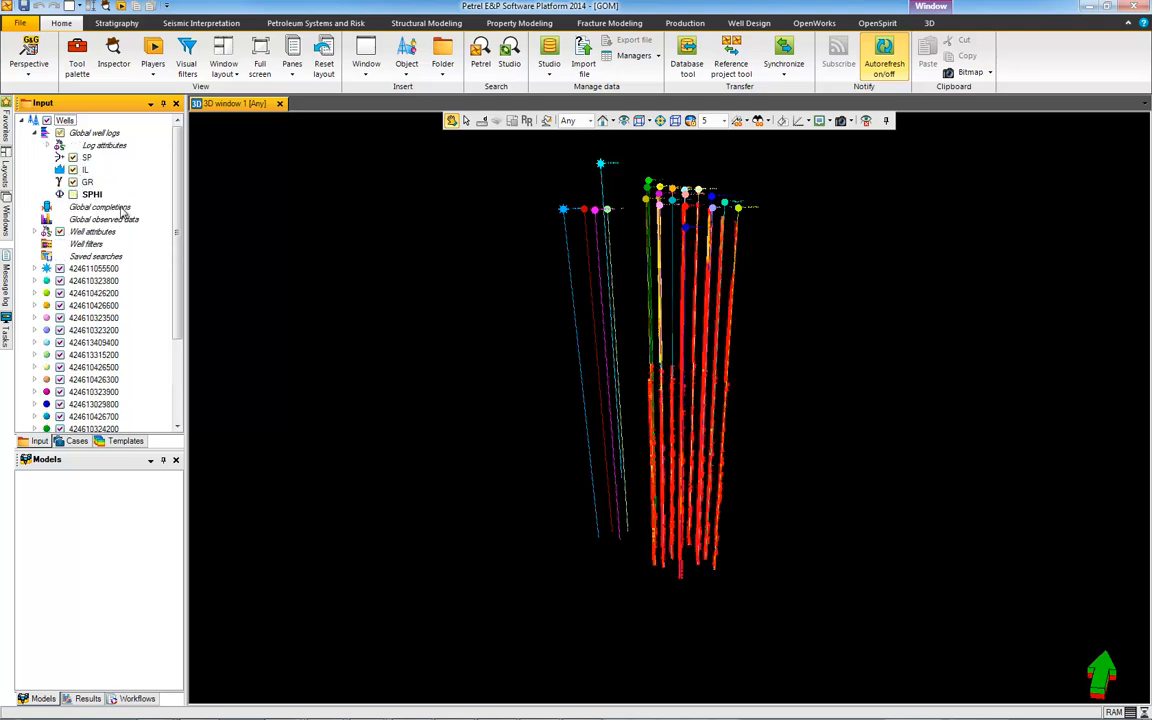
left_click_drag(638, 305, 646, 355)
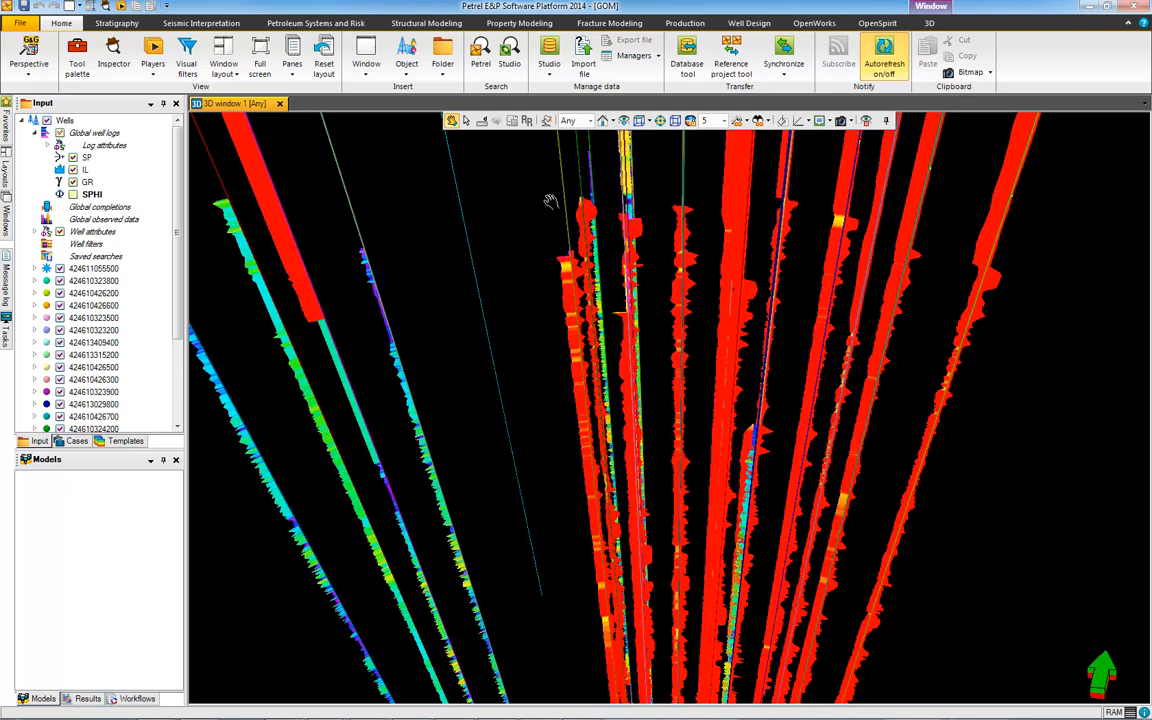
left_click_drag(640, 8, 715, 95)
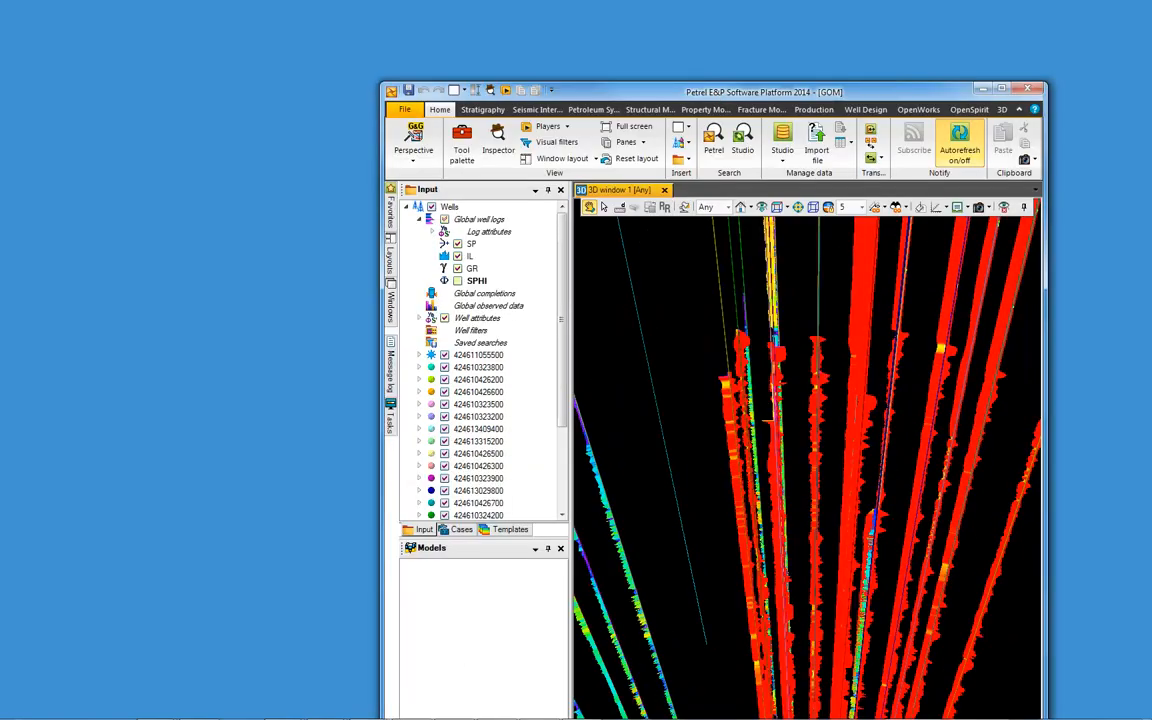
Bring the Enterprise Search window forward, maximize it, and add the Well Log results to the cart
mouse_move(549, 710)
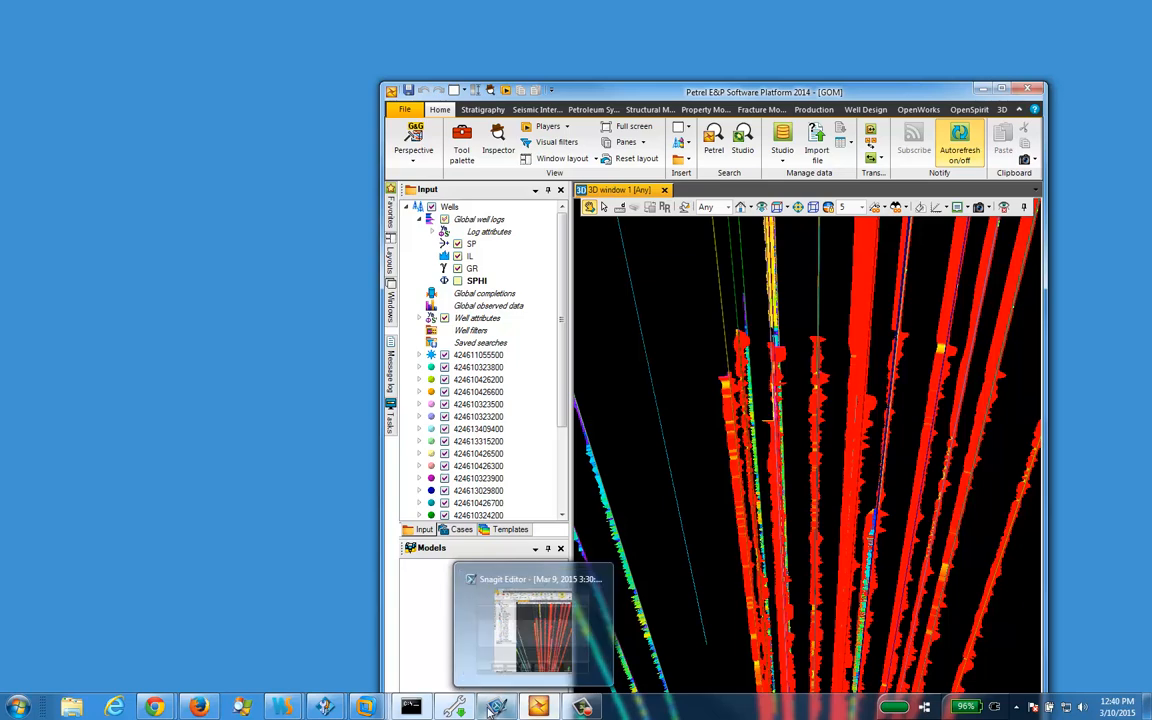
mouse_move(155, 708)
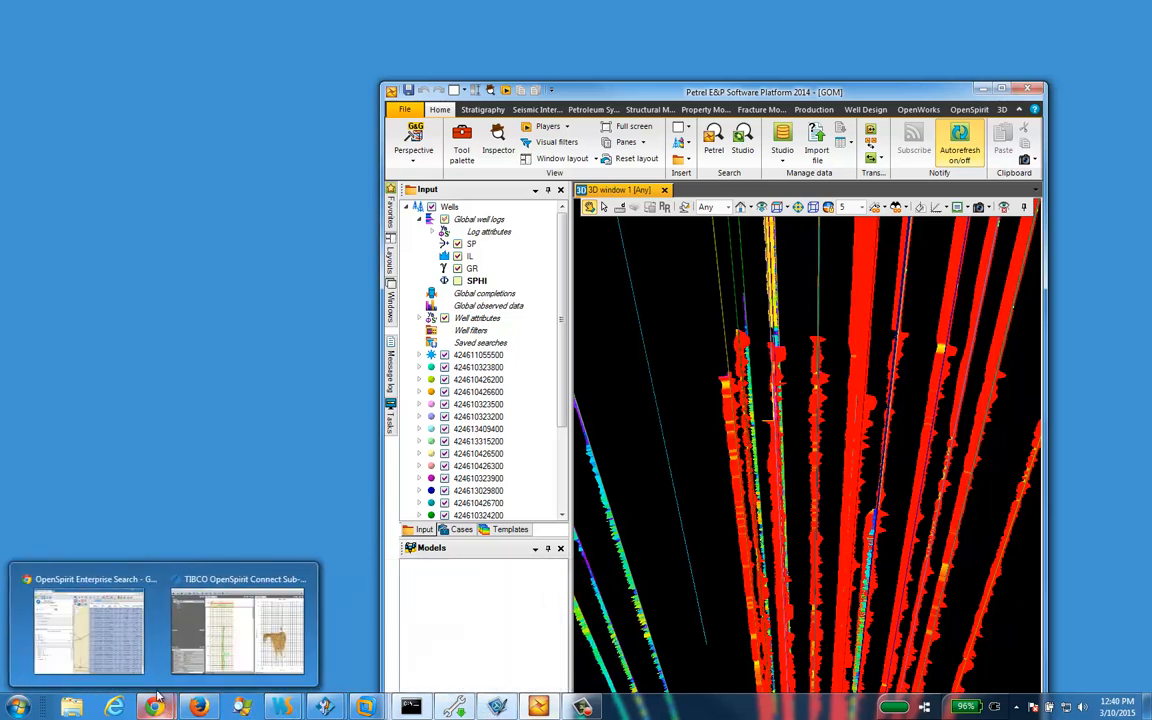
left_click(110, 573)
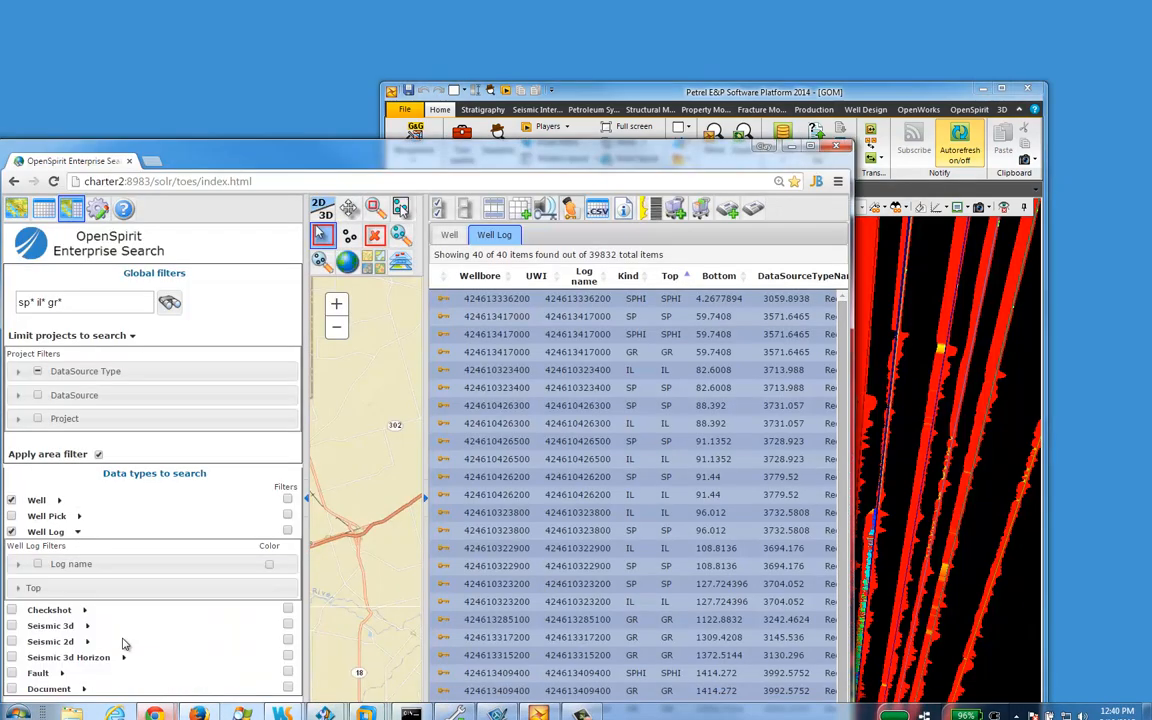
left_click(812, 147)
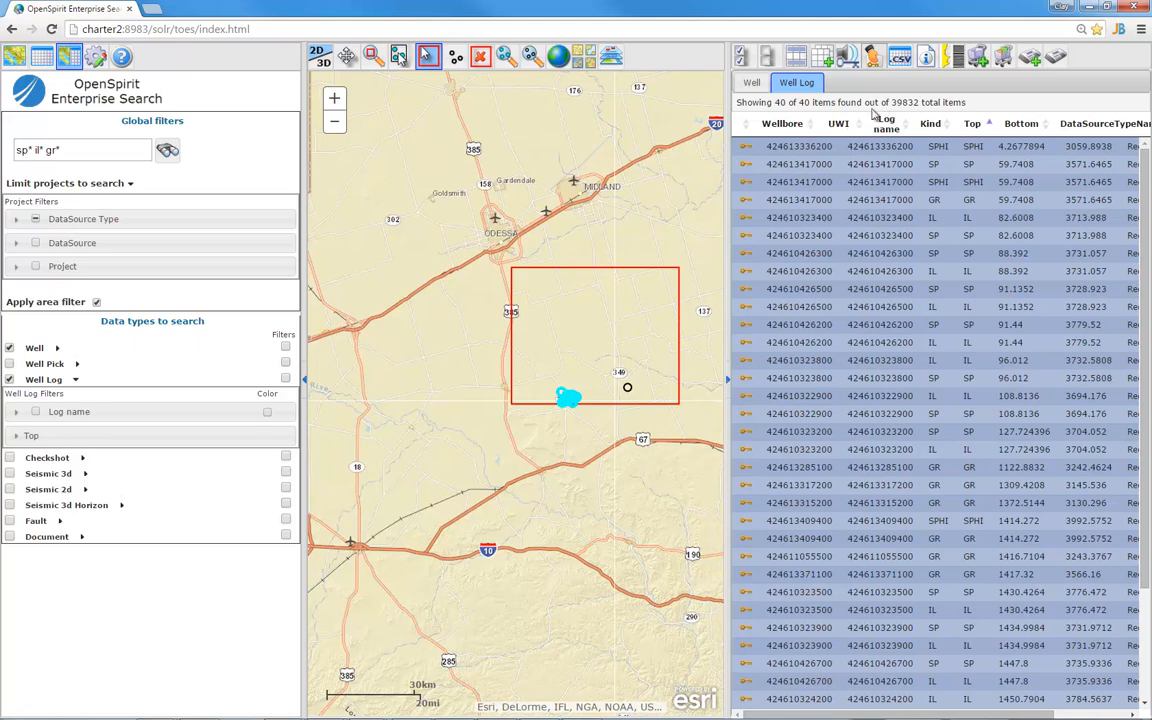
left_click(980, 57)
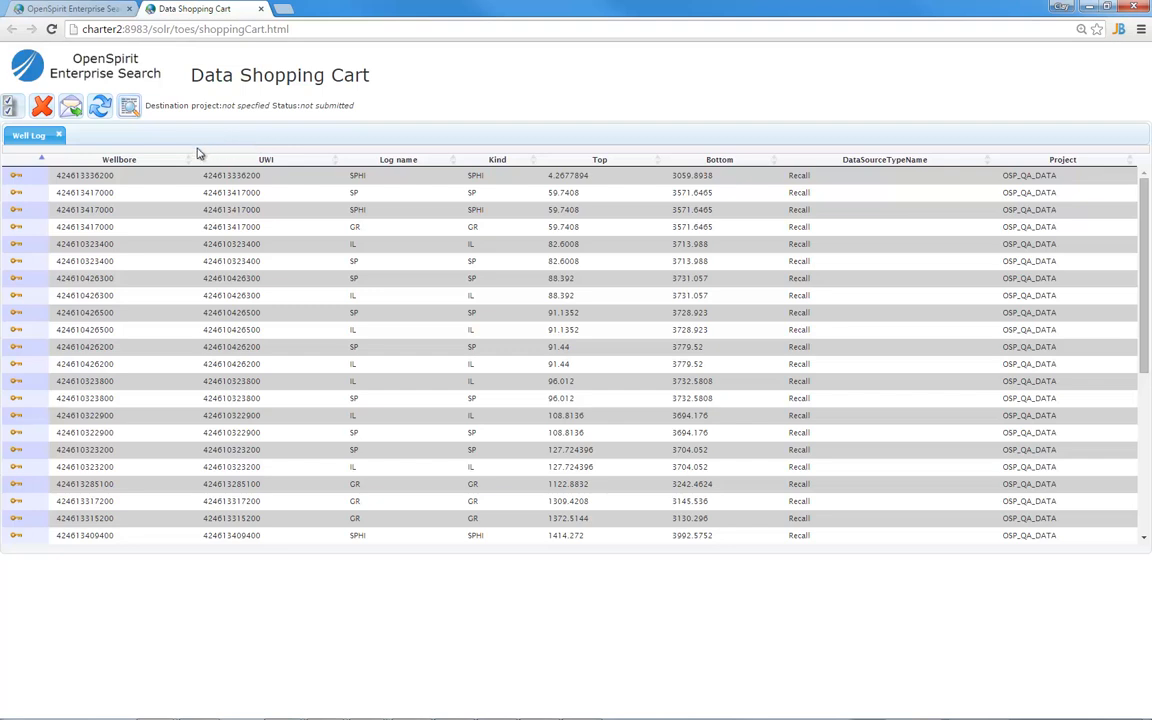
Start submitting the cart and fill in the requester's name and e-mail from suggestions
left_click(72, 109)
left_click(438, 260)
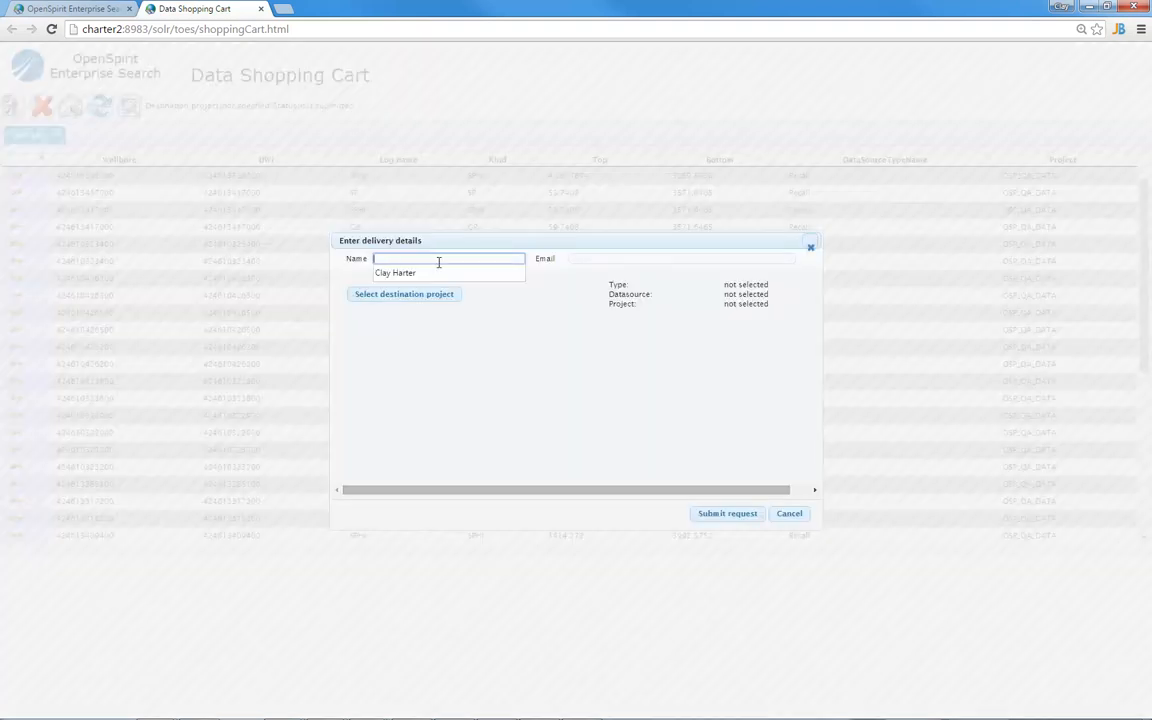
left_click(421, 274)
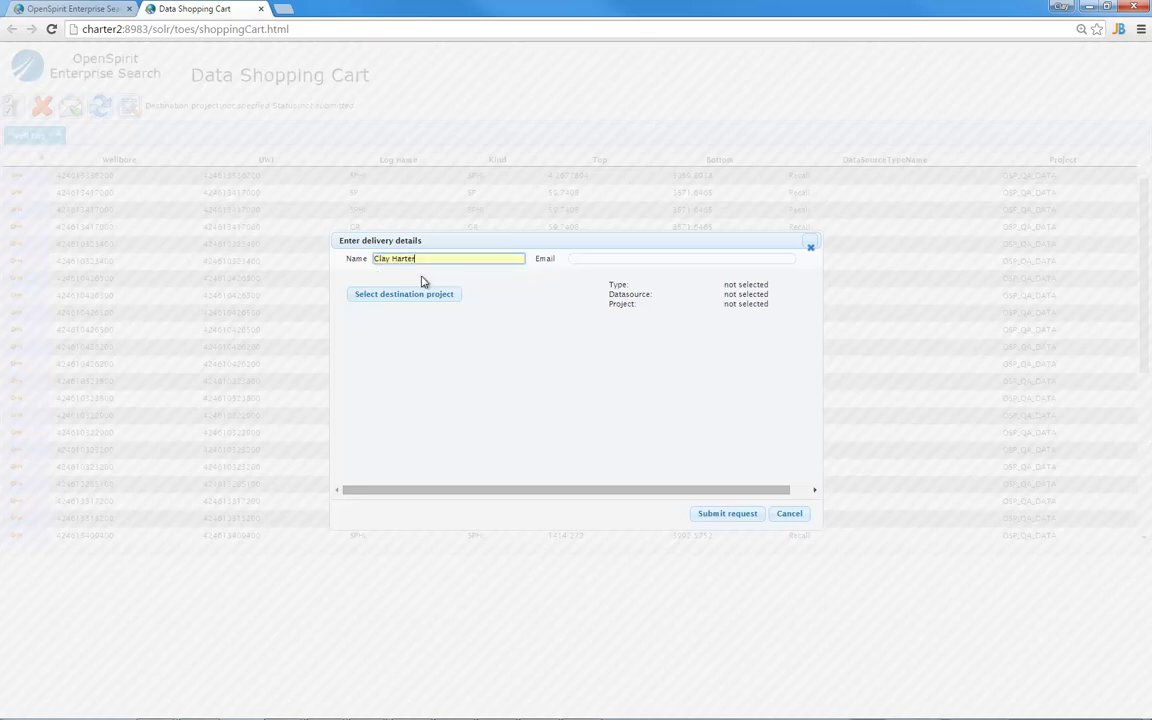
left_click(587, 260)
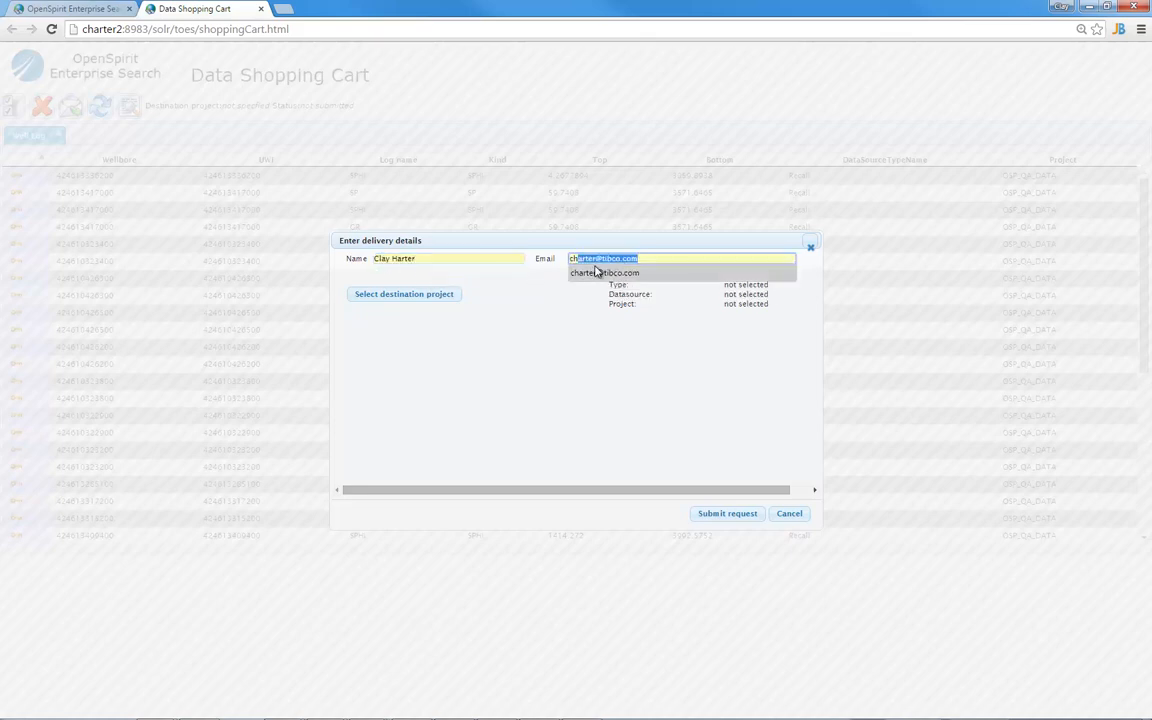
left_click(596, 270)
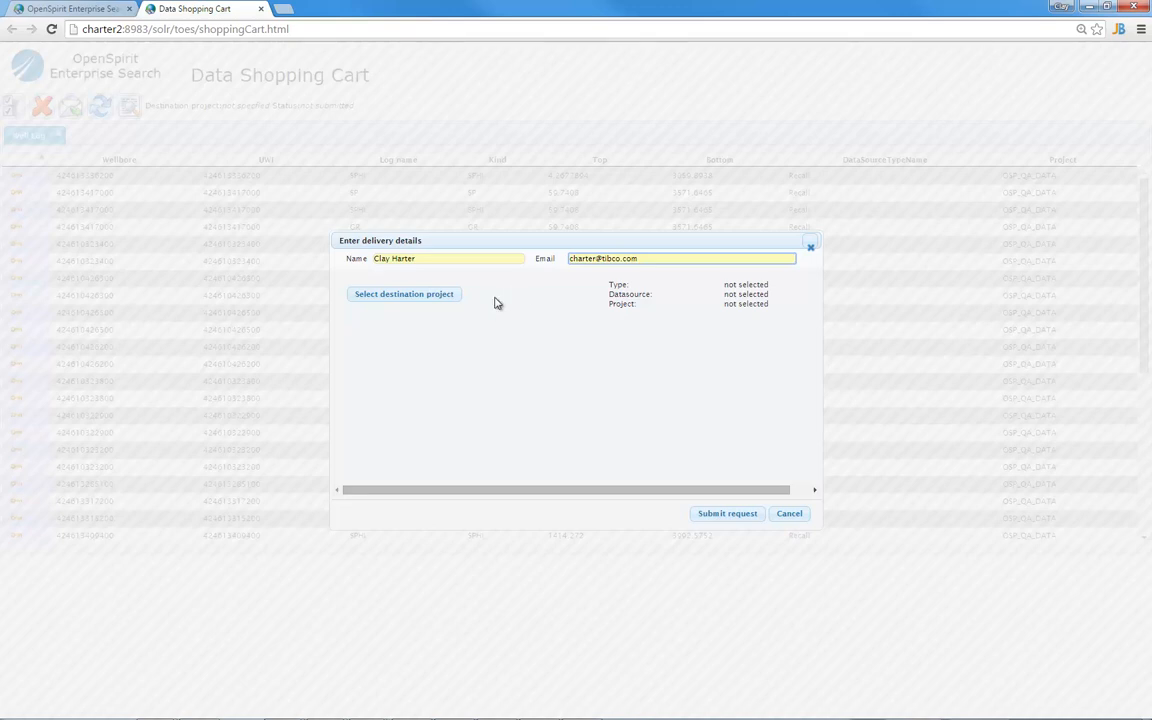
Set the destination to Studio 2014 Data Source project COPY, submit, and close the cart
left_click(447, 298)
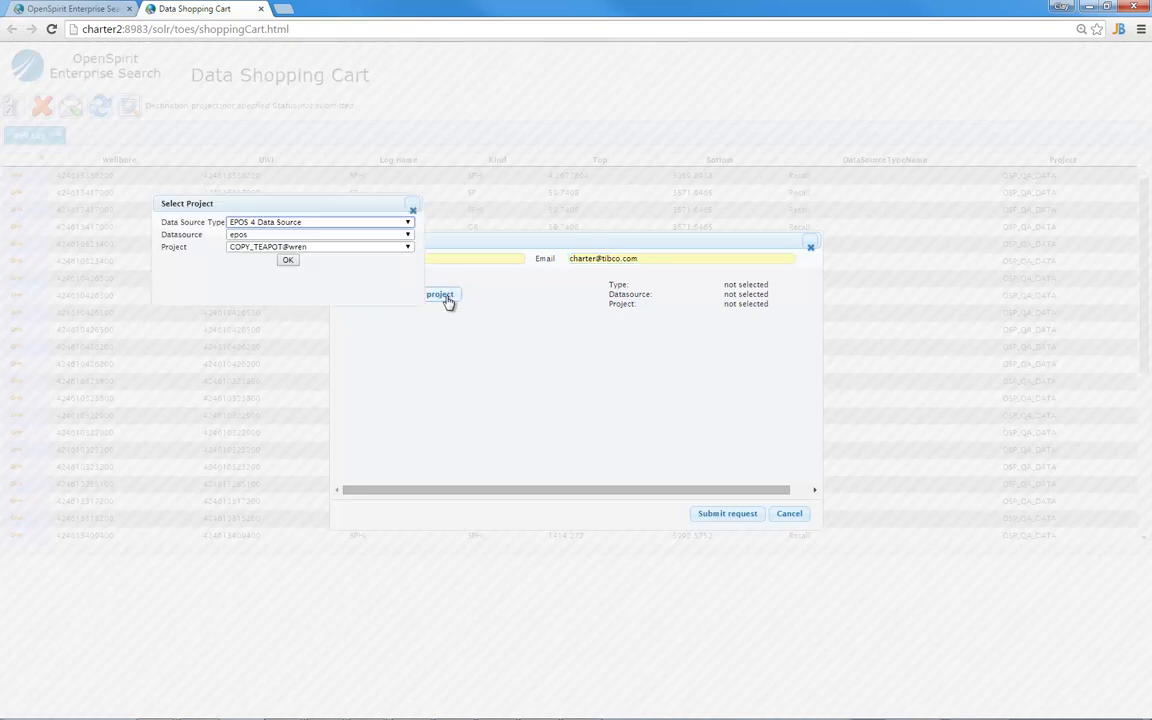
left_click_drag(324, 203, 484, 158)
left_click(569, 175)
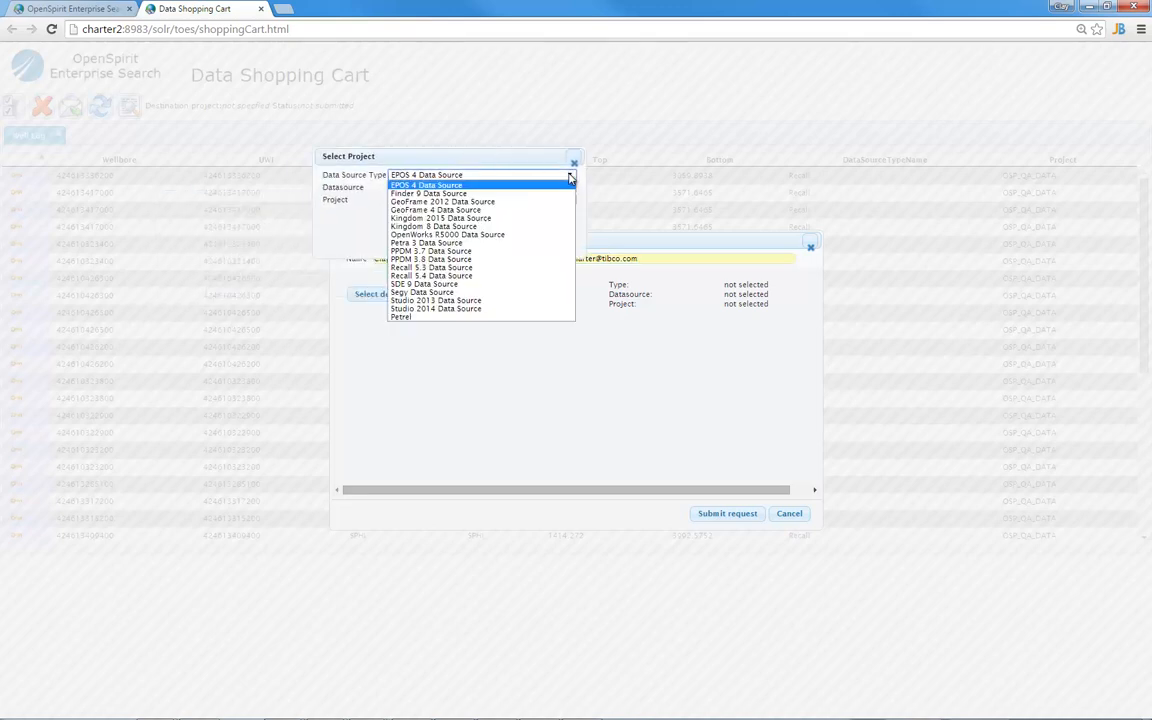
left_click(492, 309)
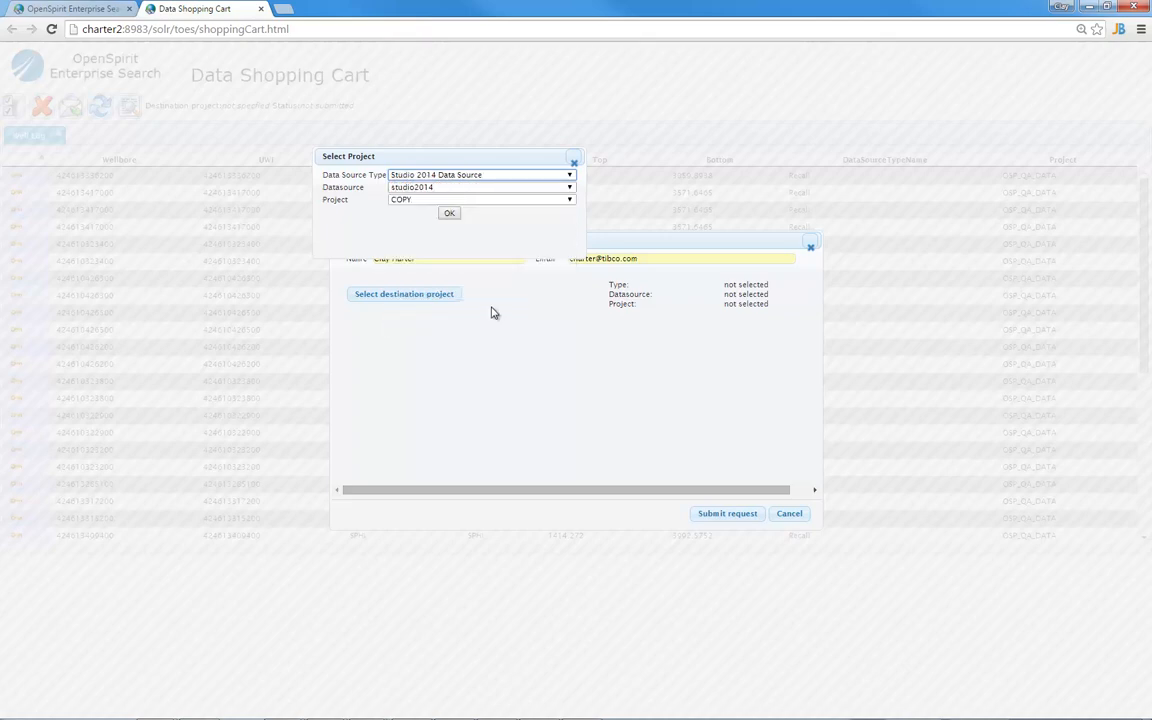
left_click(465, 199)
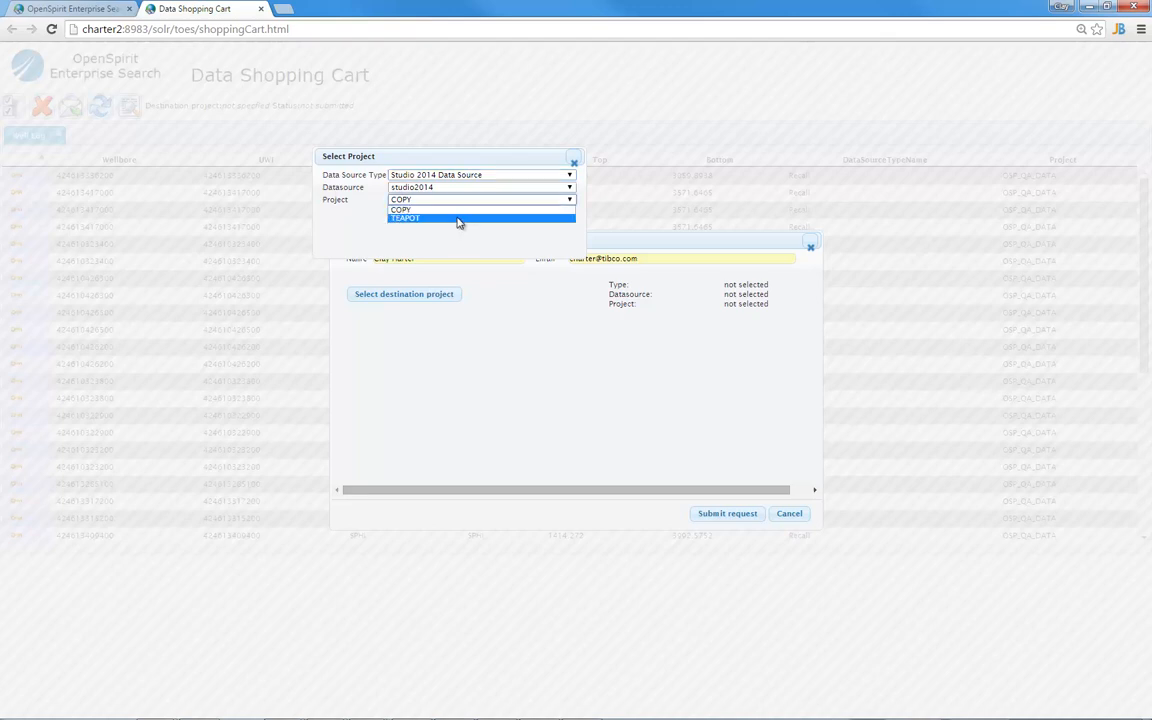
left_click(456, 212)
left_click(452, 214)
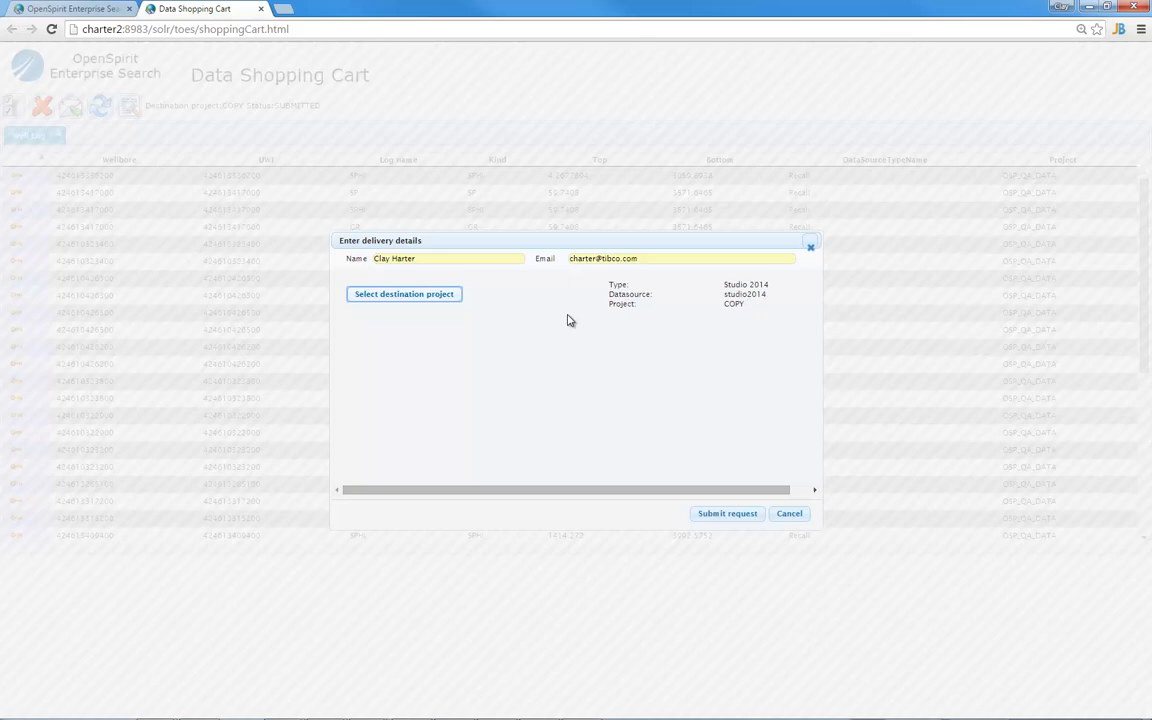
left_click(787, 515)
left_click(260, 8)
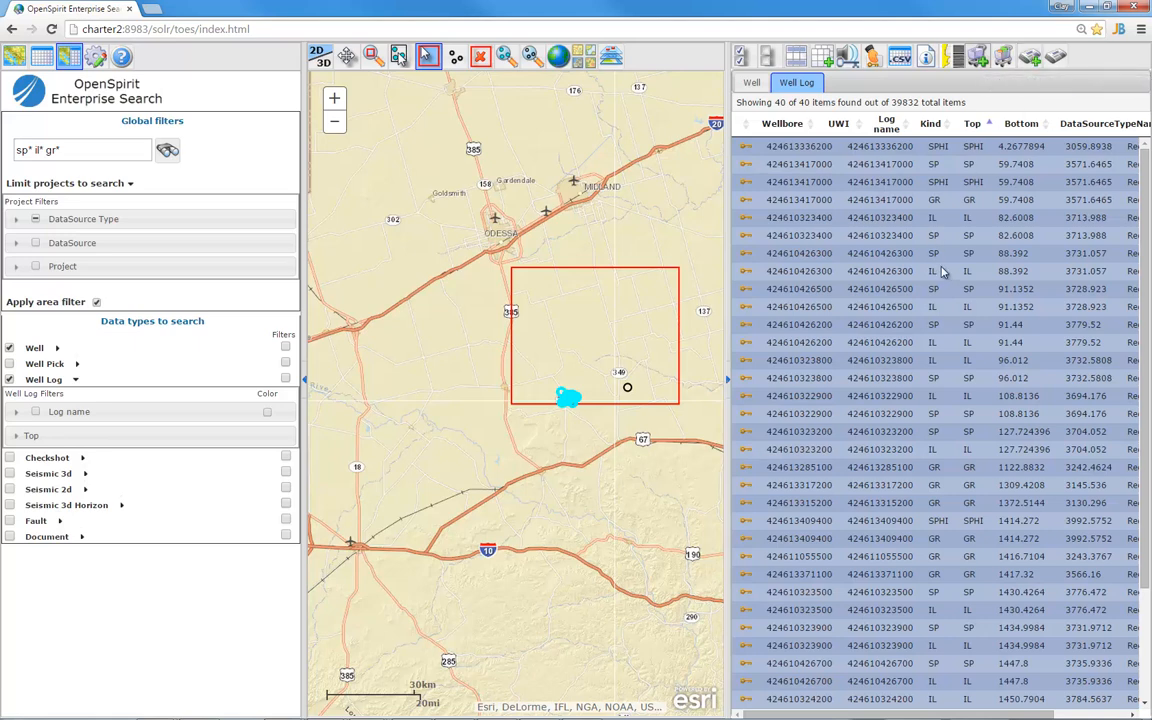
Create a new data subscription for the search and fill in the requester's name and e-mail
left_click(1029, 58)
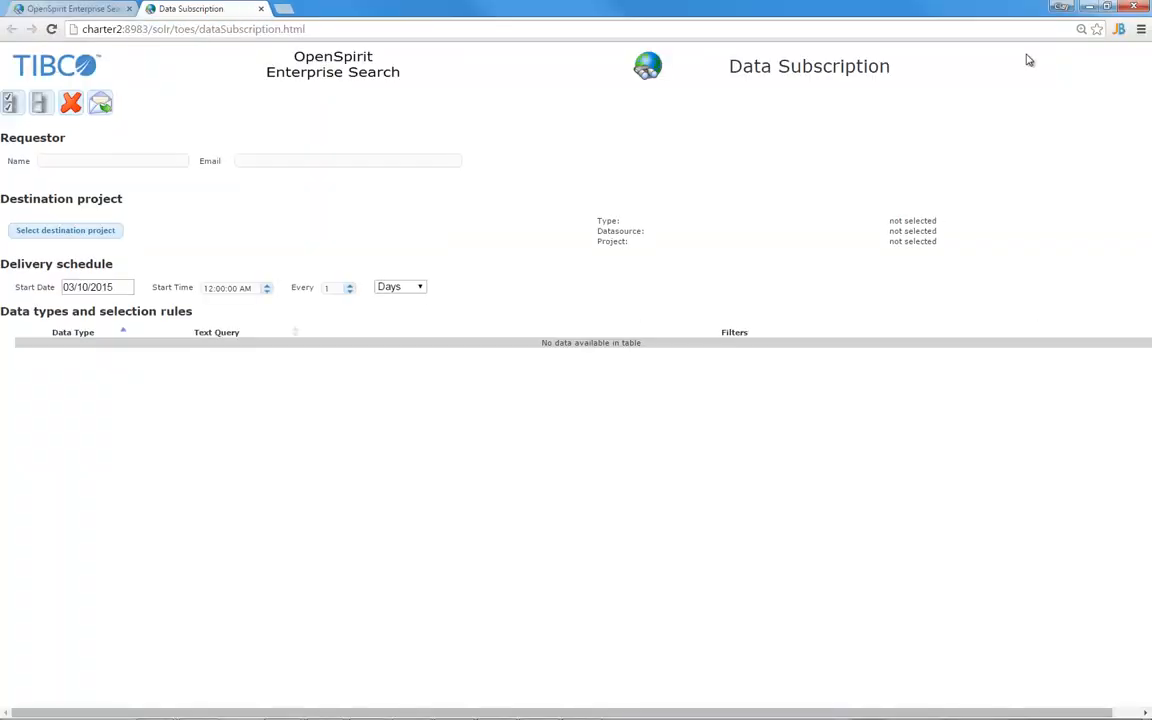
left_click(136, 159)
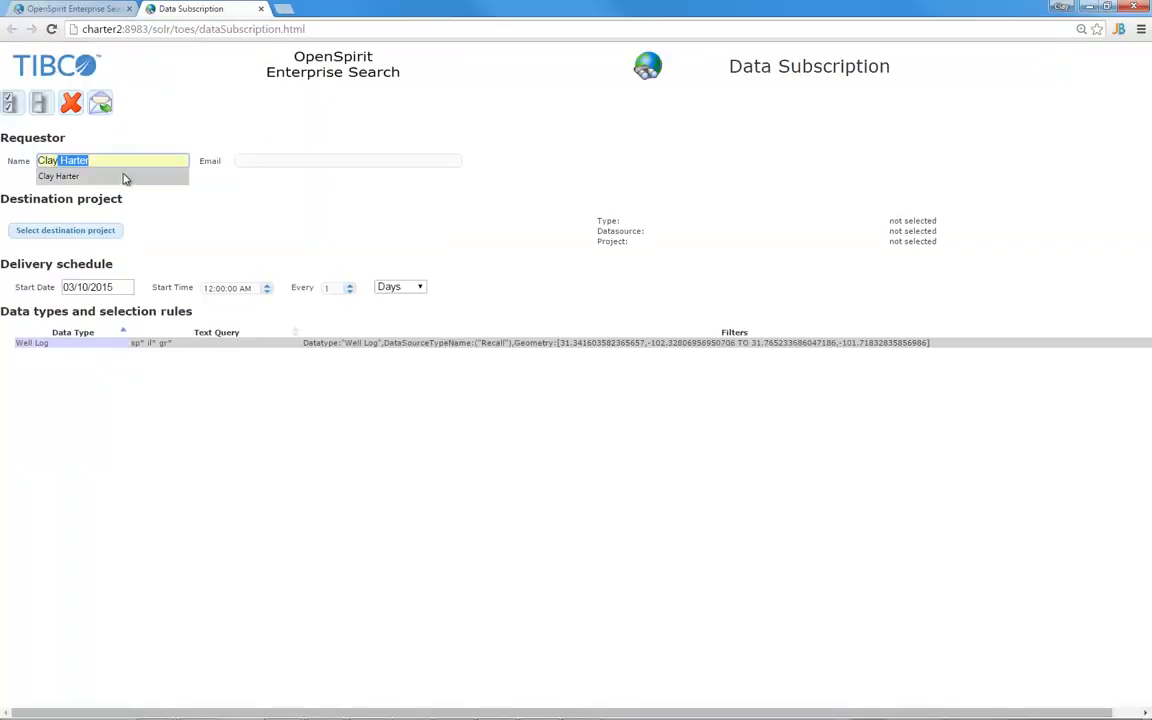
left_click(123, 177)
left_click(245, 160)
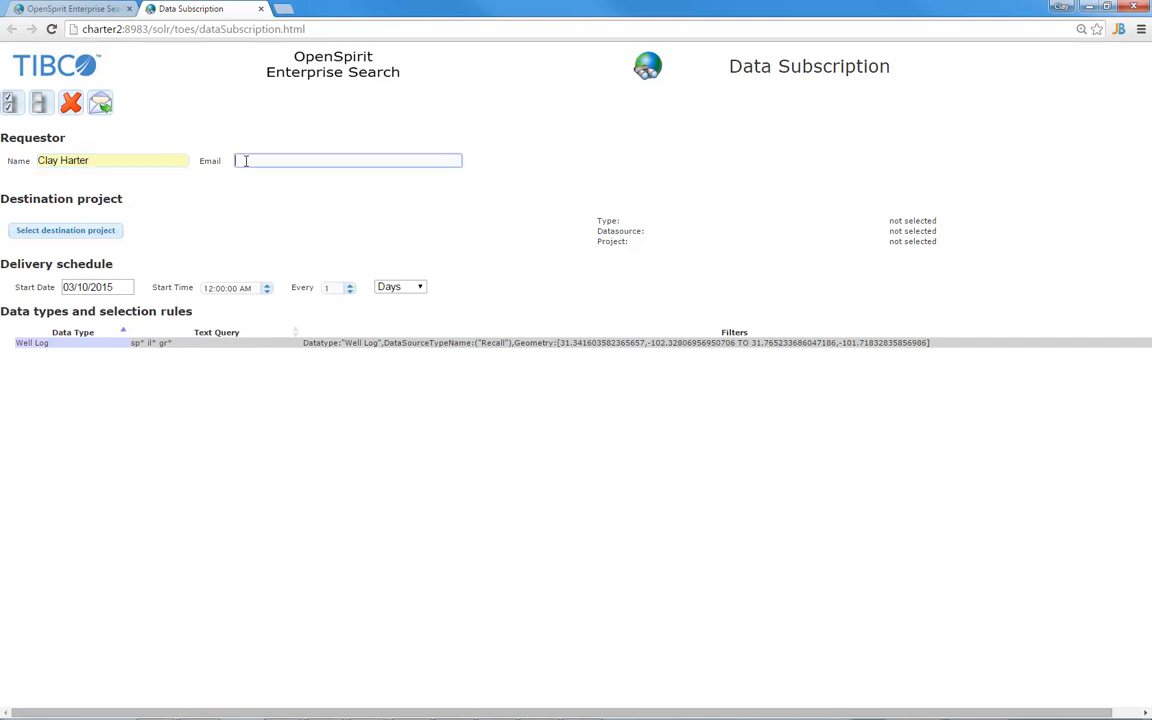
type("cha")
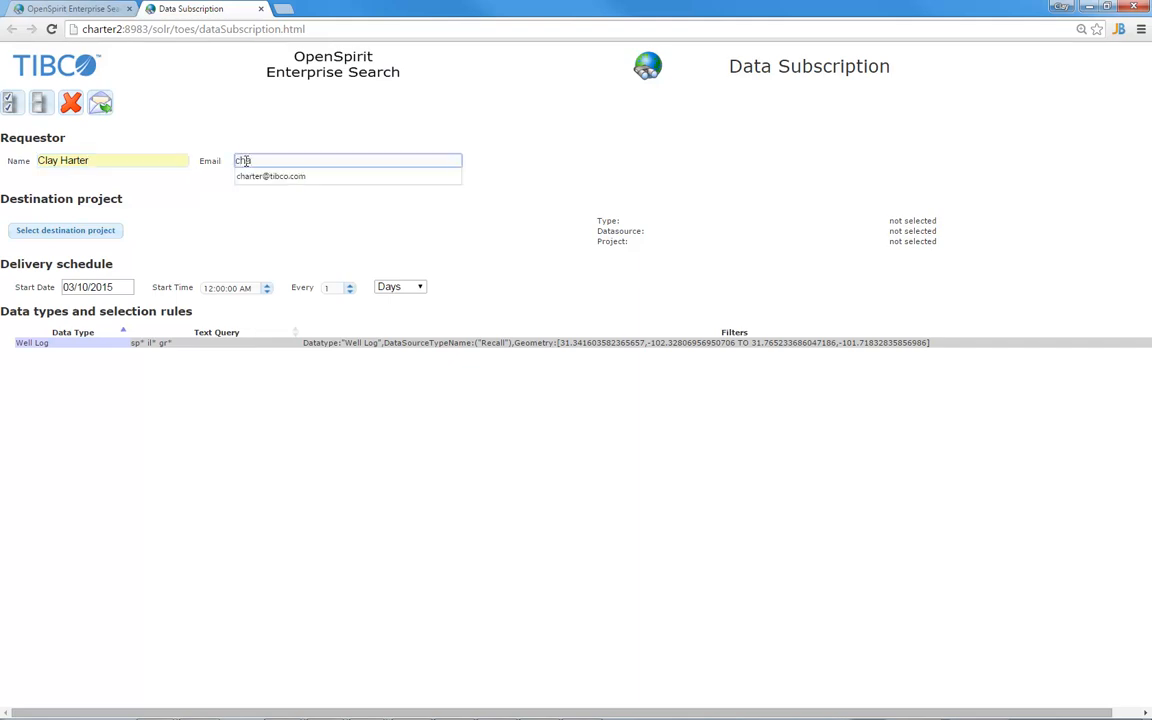
left_click(257, 177)
Choose Studio 2014 Data Source project COPY as the subscription's destination
left_click(112, 232)
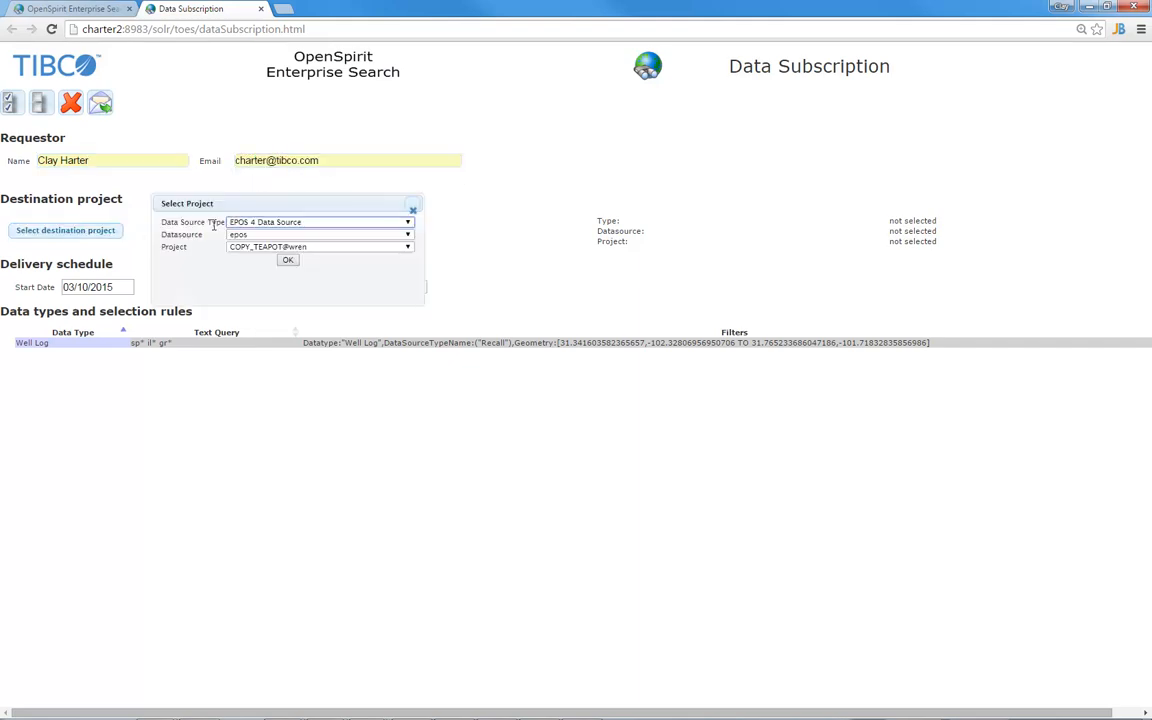
left_click(278, 222)
left_click(310, 354)
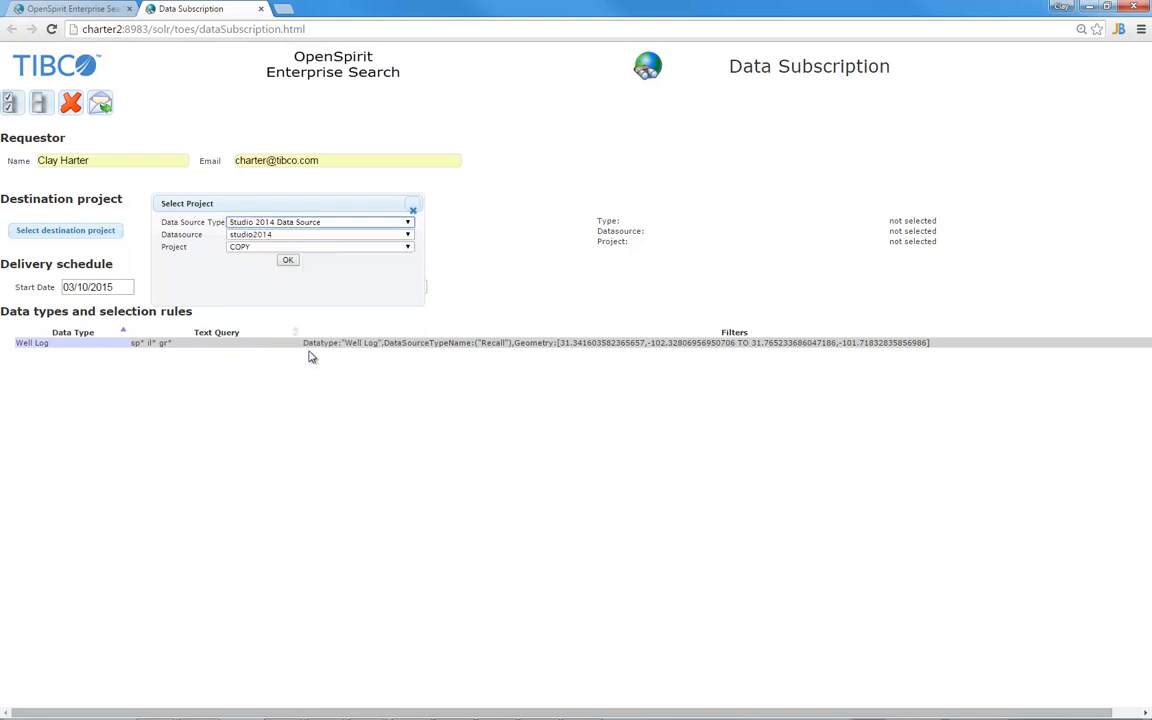
left_click(288, 260)
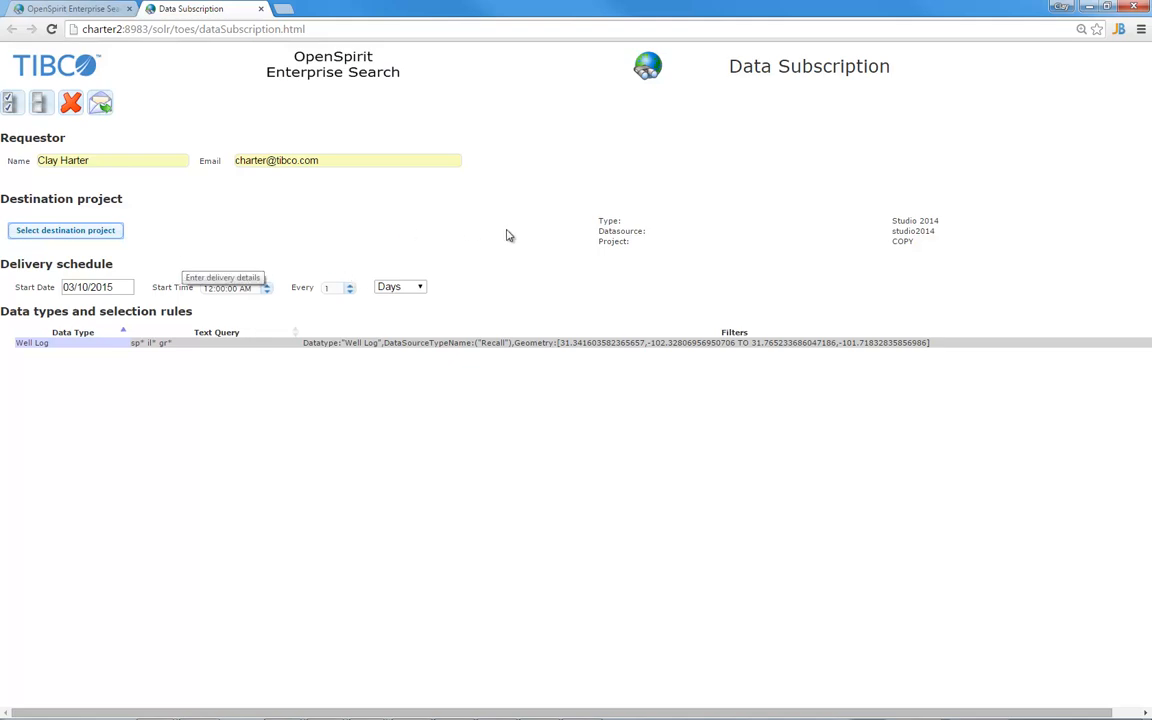
Set the subscription's delivery interval to every 1 Hours instead of Days
left_click(350, 287)
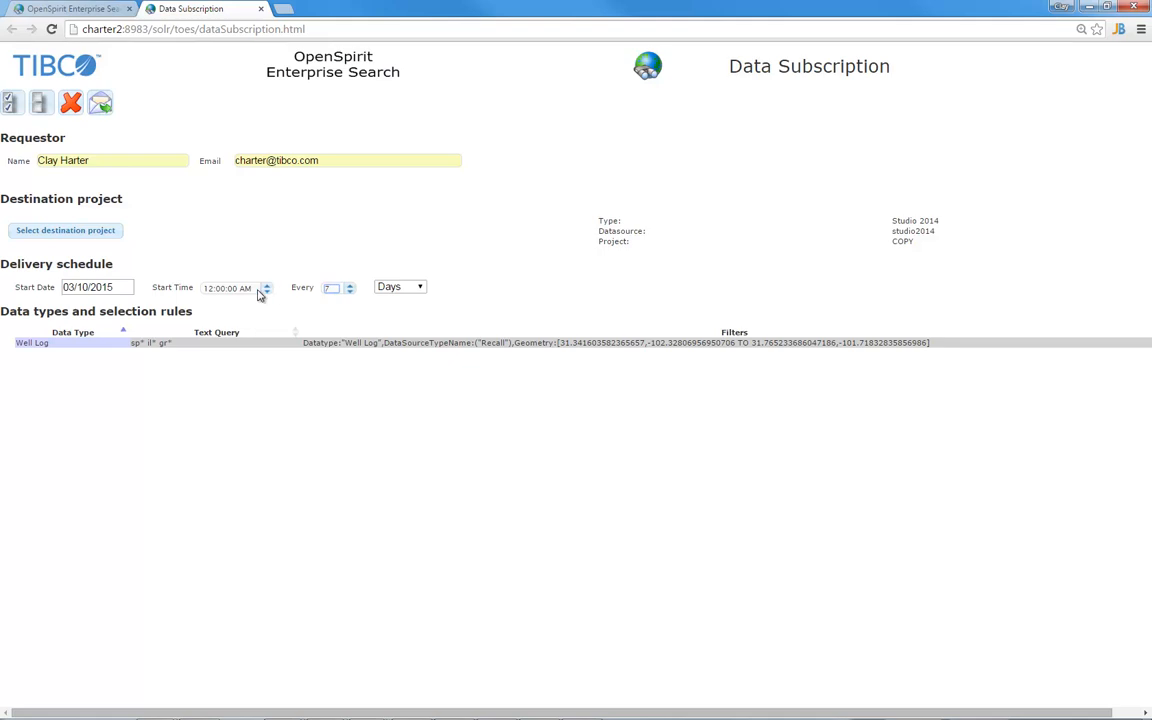
left_click(349, 292)
left_click(399, 288)
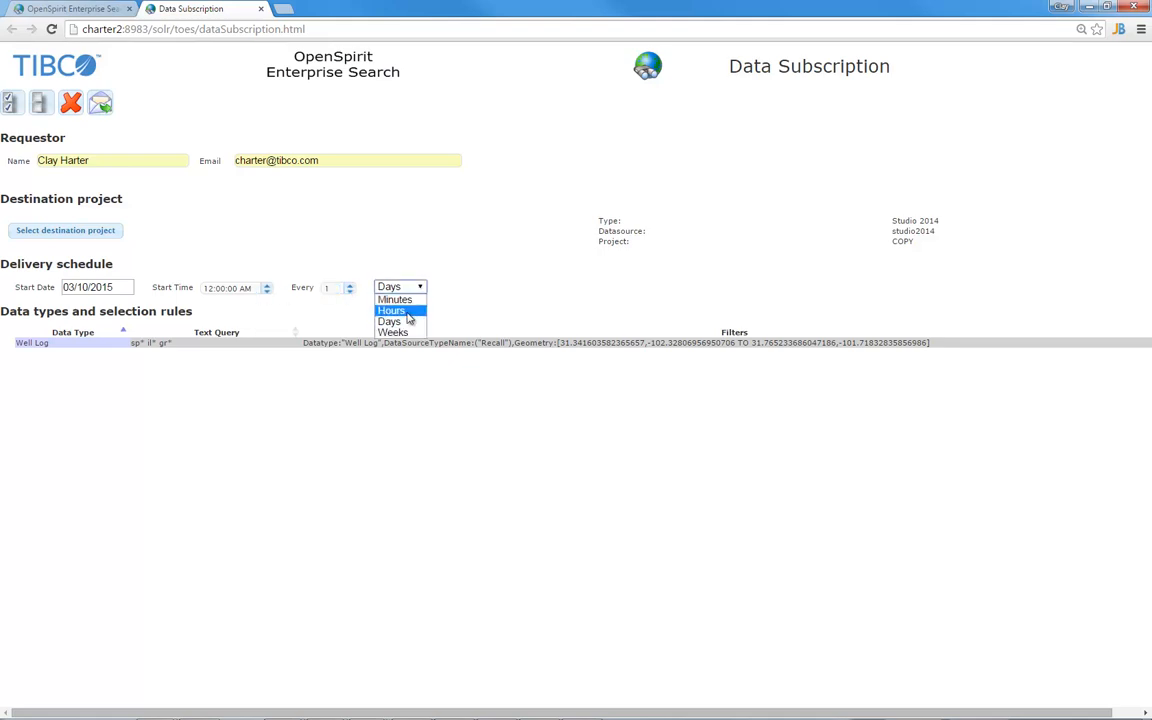
left_click(408, 312)
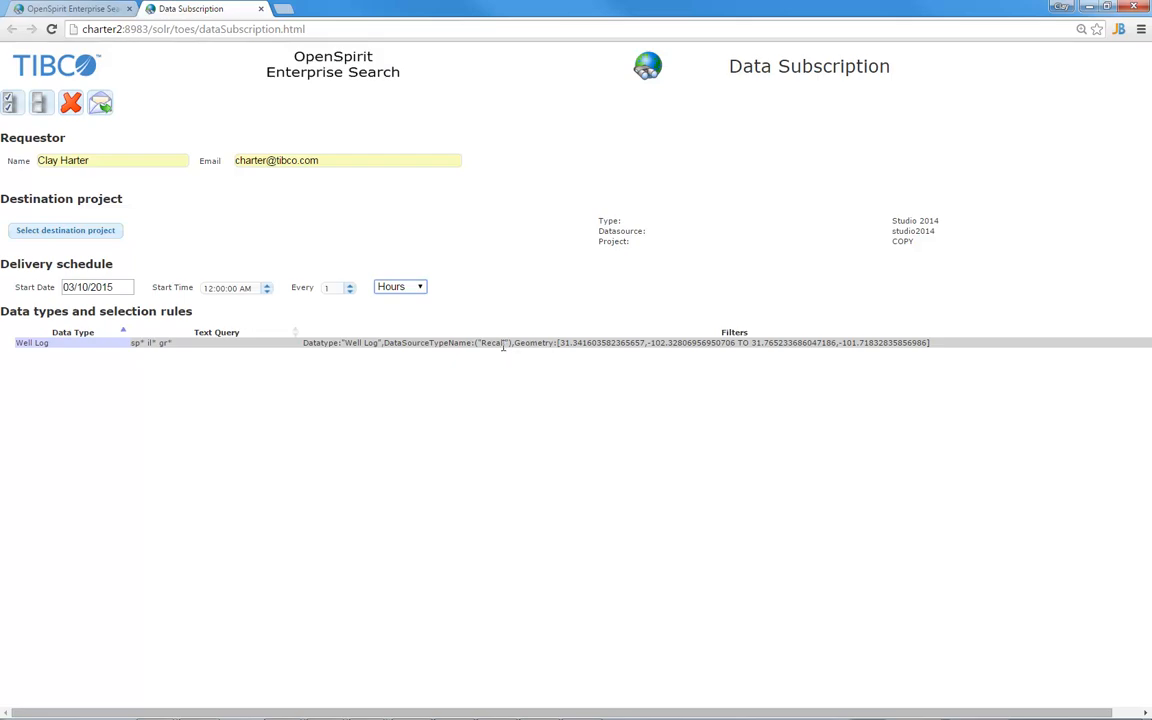
Switch back to the OpenSpirit Enterprise Search tab with the map and 40 well logs
left_click(62, 10)
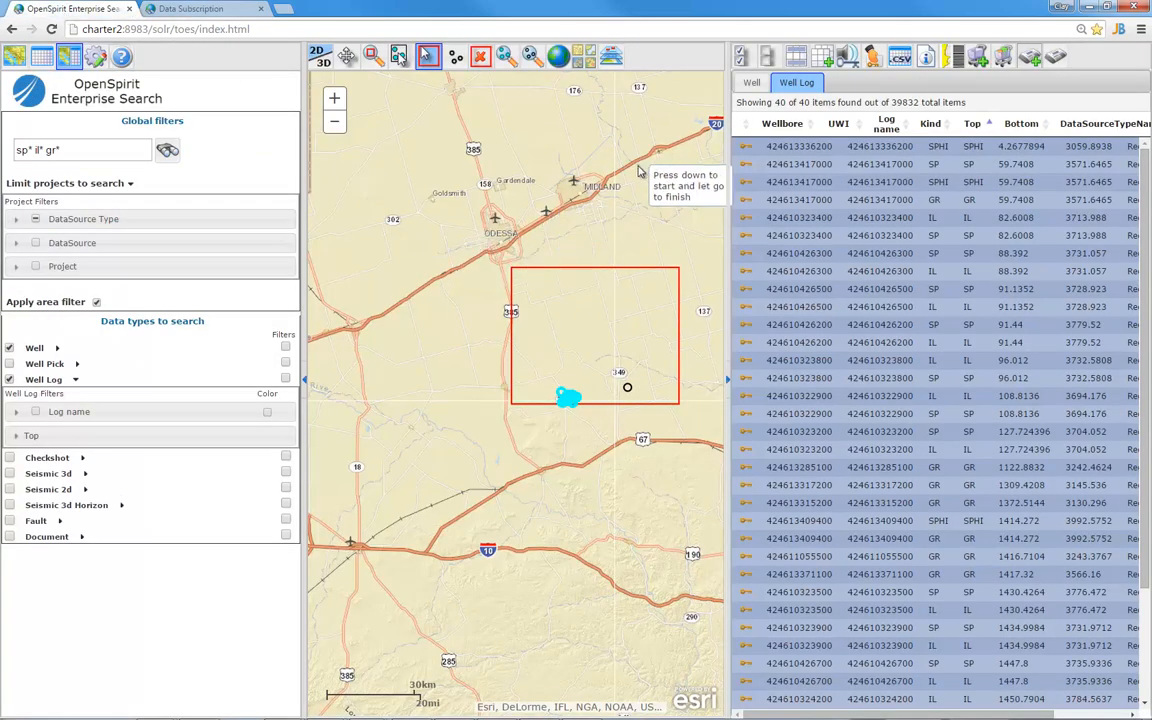